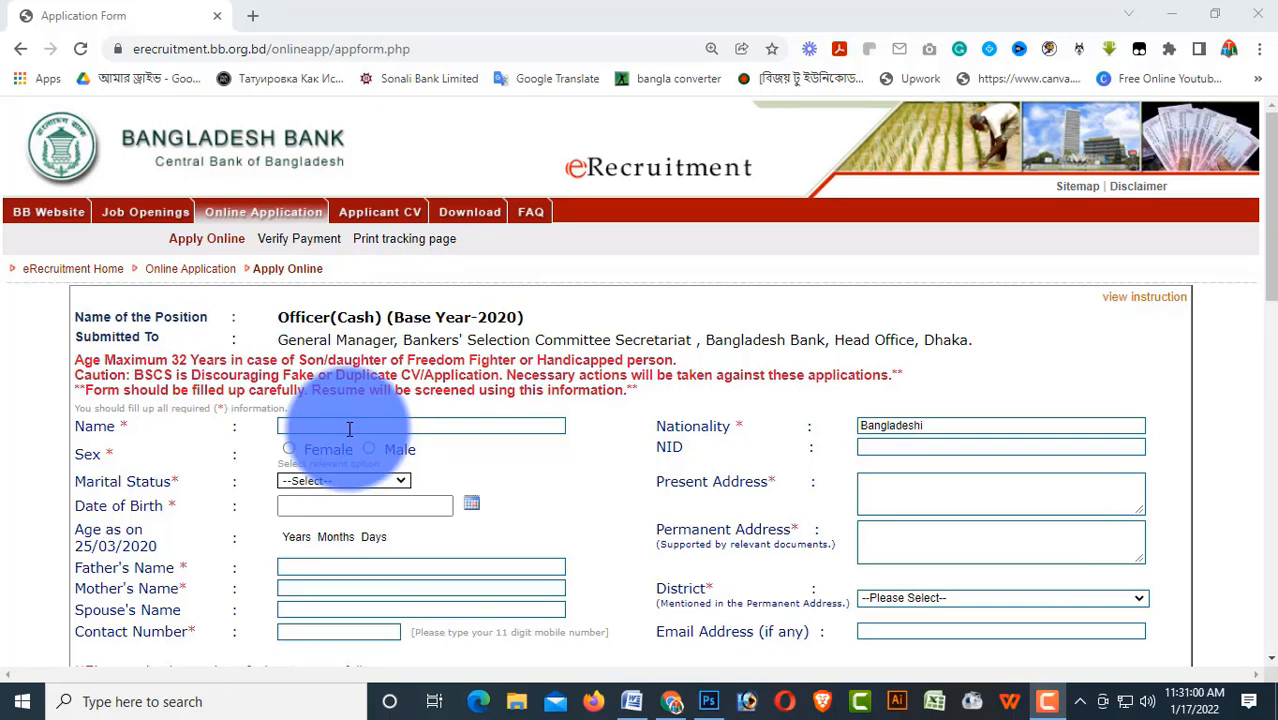
Enter the applicant's full name in the Name field, first deleting a stray letter
{"action": "left_click", "coordinate": [323, 423]}
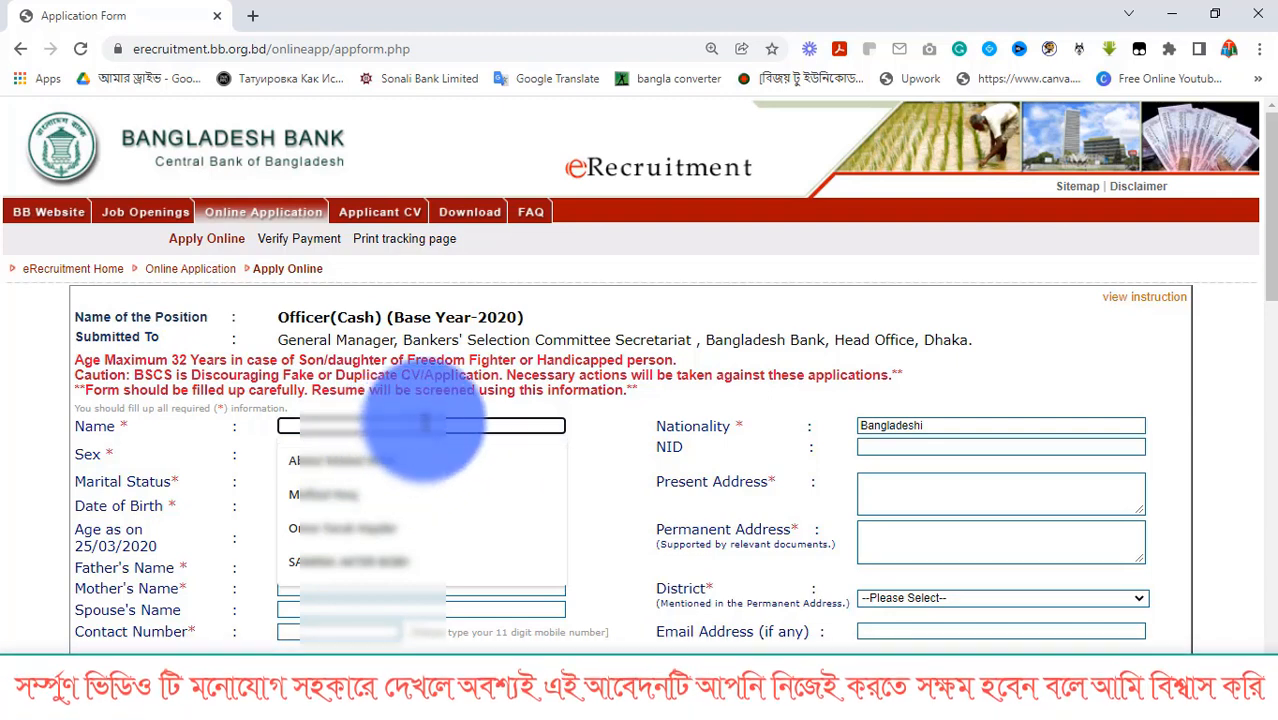
{"action": "type", "text": "m"}
{"action": "key", "text": "BackSpace"}
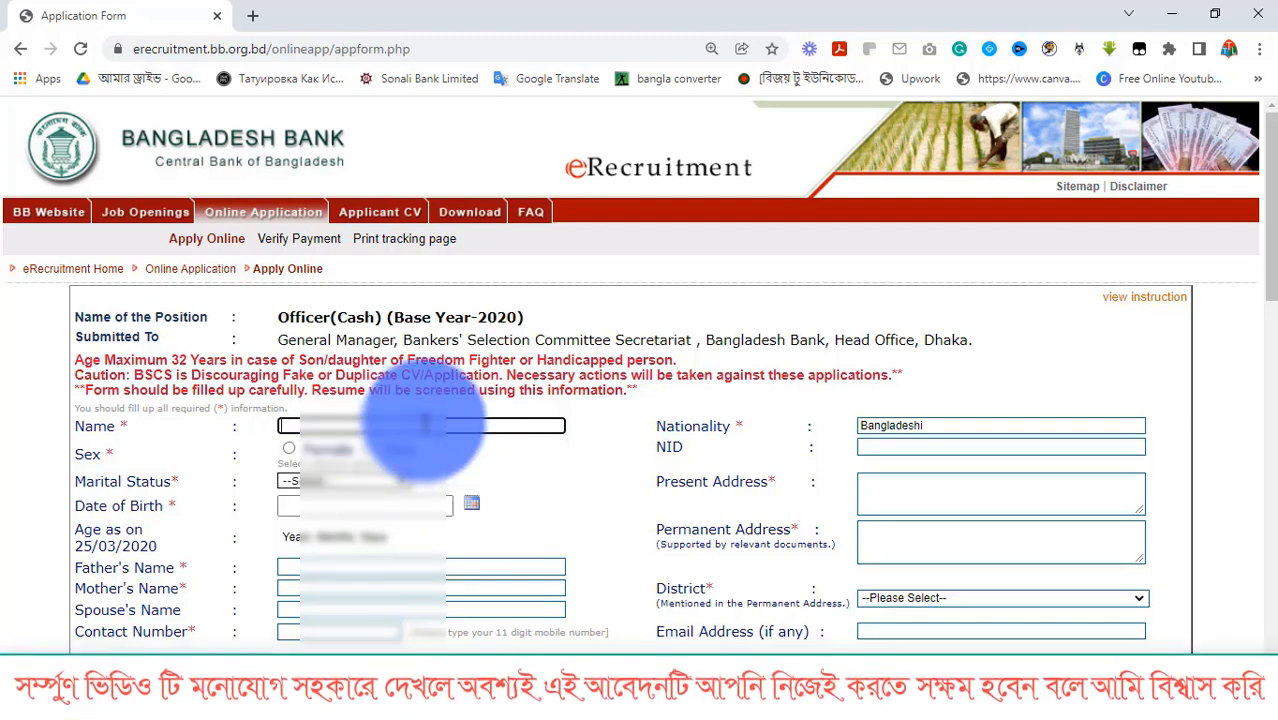
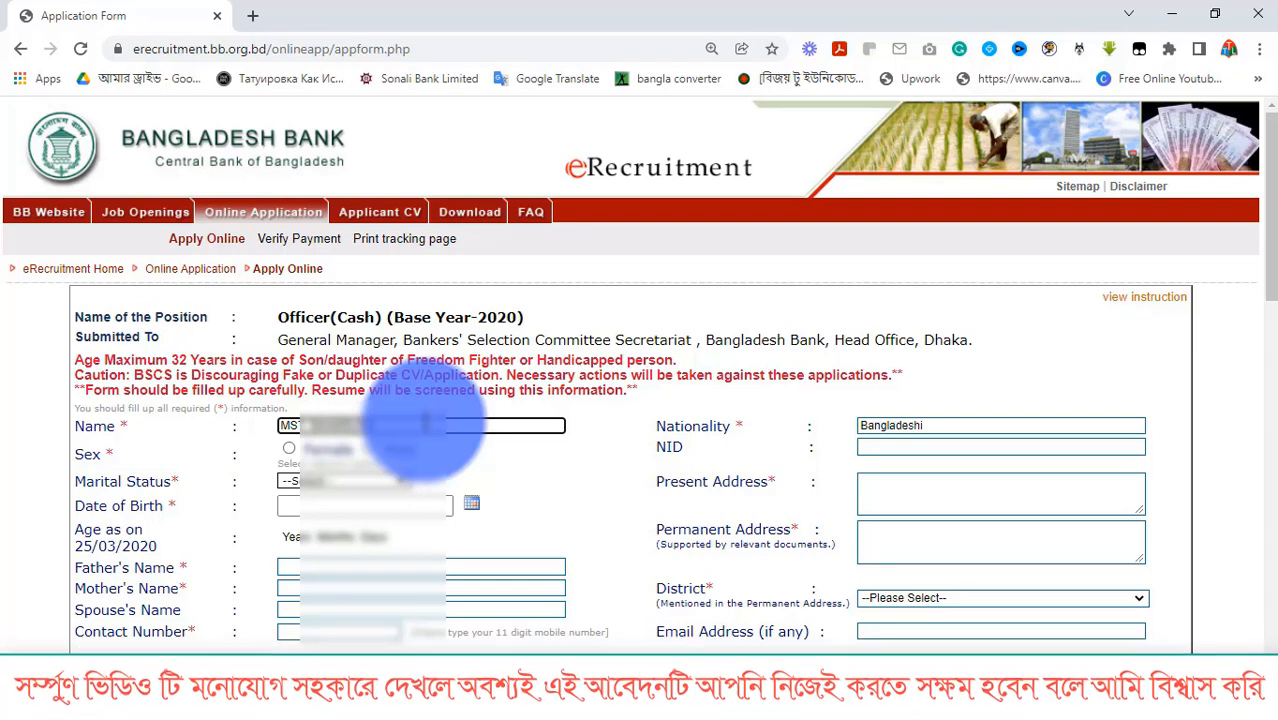
Mark the applicant as Female and Unmarried, and enter the national ID number in NID
{"action": "left_click", "coordinate": [289, 449]}
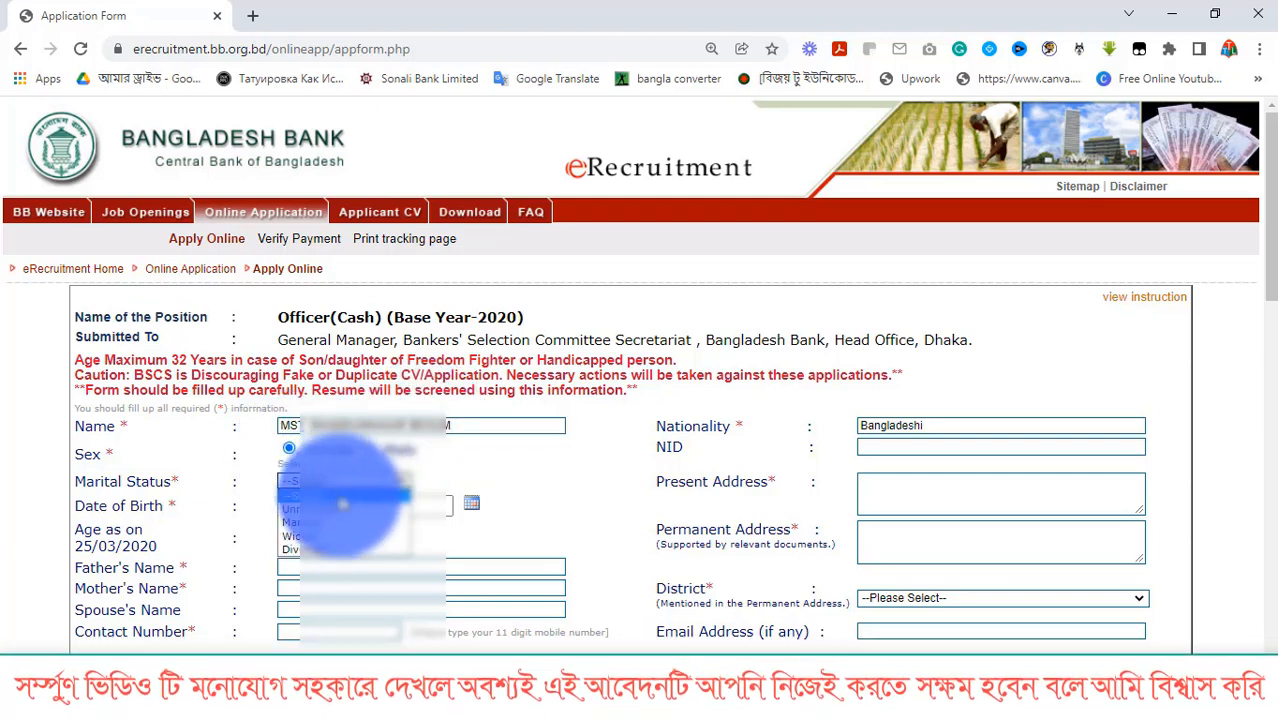
{"action": "left_click", "coordinate": [330, 481]}
{"action": "left_click", "coordinate": [336, 510]}
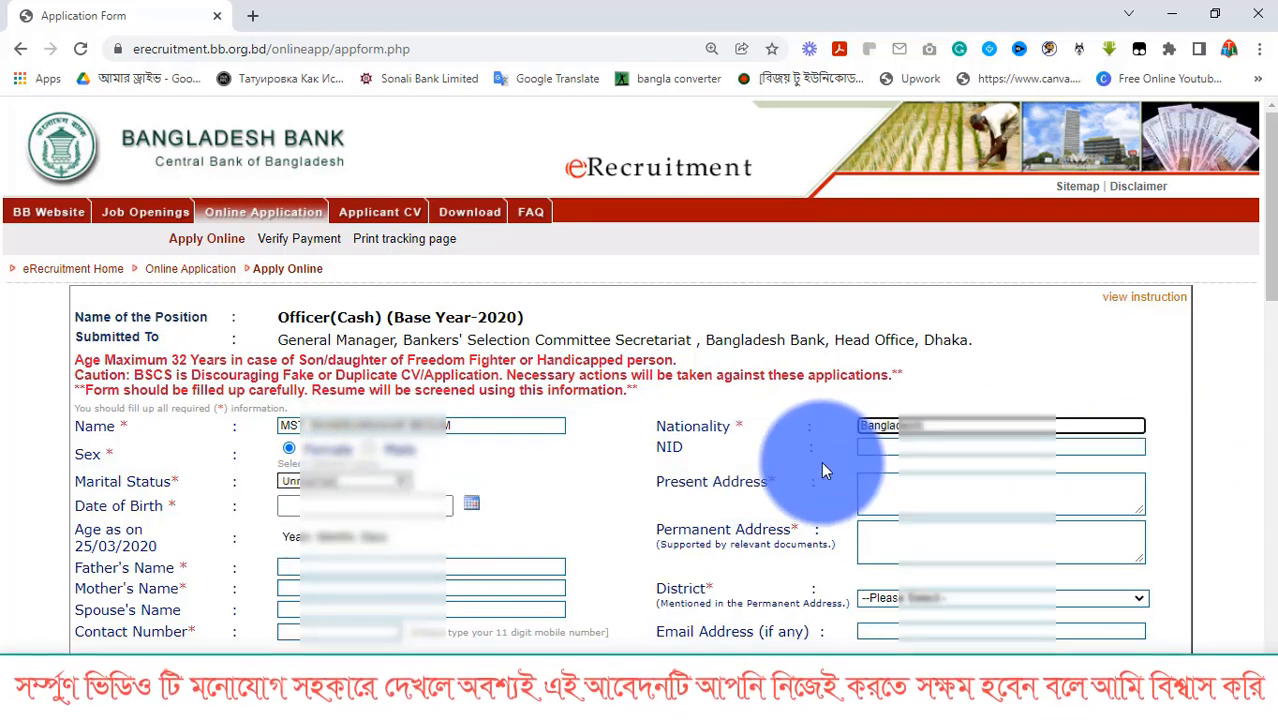
{"action": "left_click", "coordinate": [895, 448]}
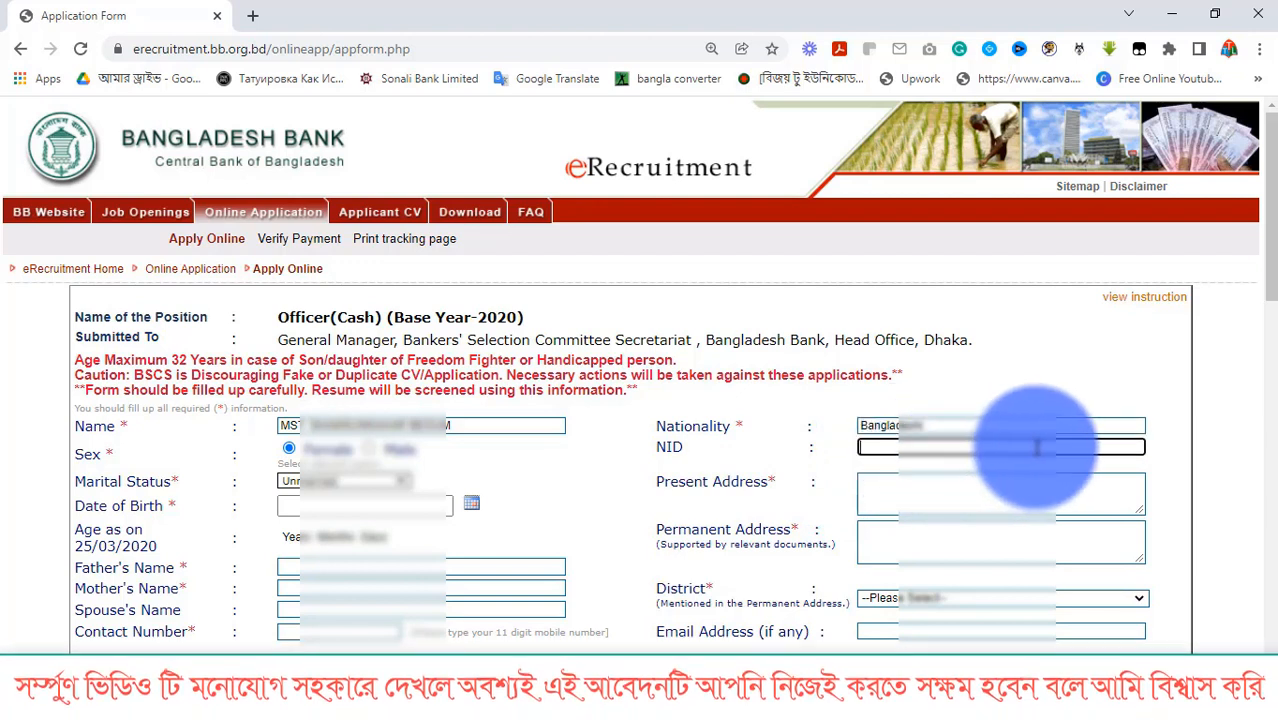
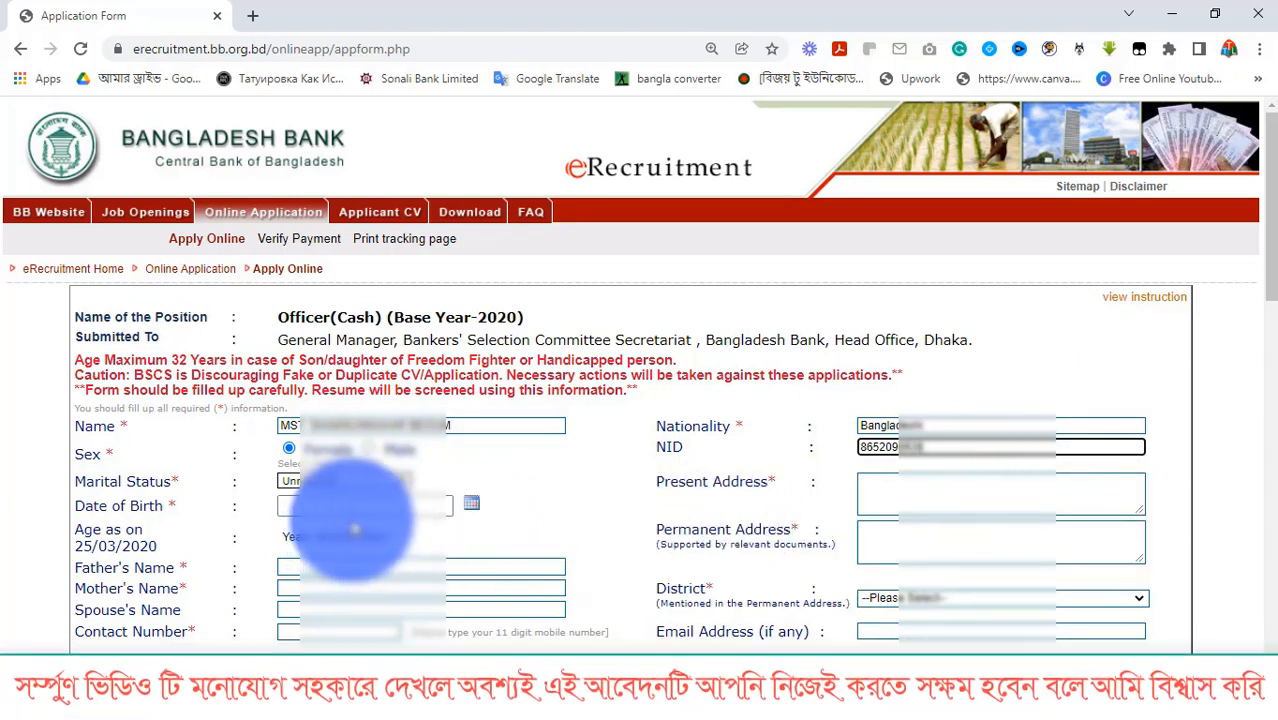
Pick the birth year, month and day in the Date of Birth calendar so the age calculates
{"action": "key", "text": "Tab"}
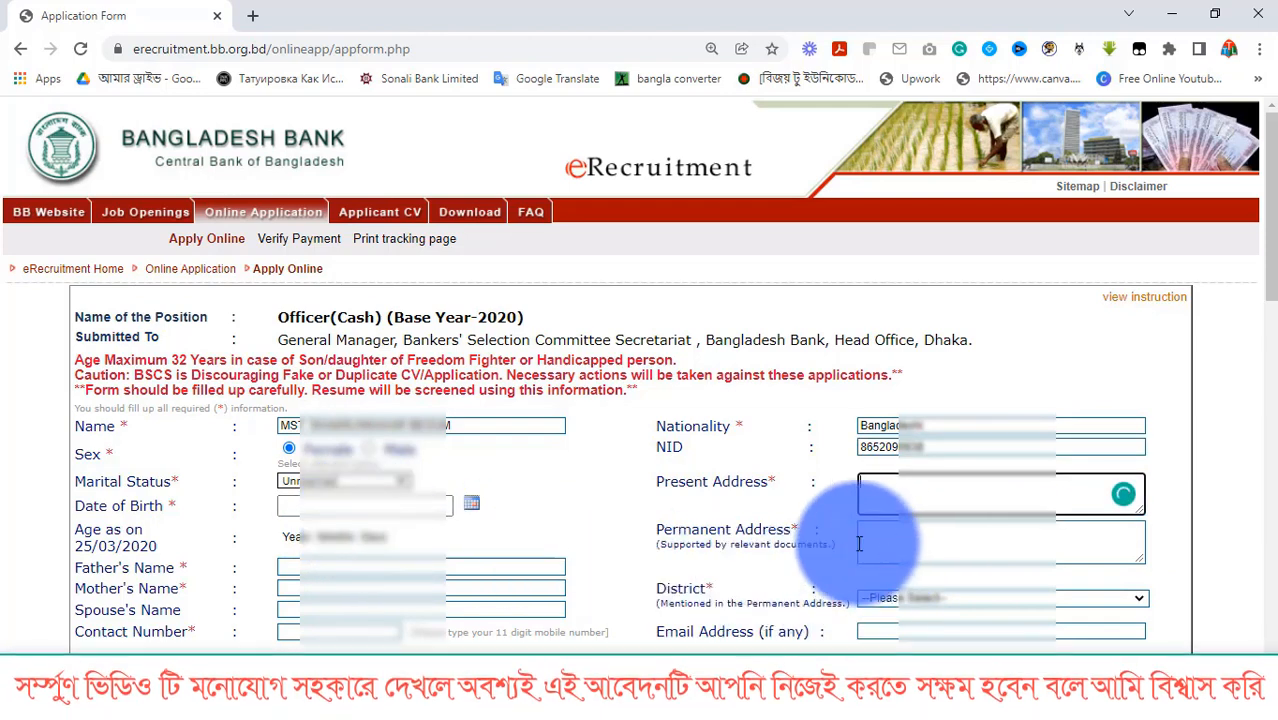
{"action": "left_click", "coordinate": [336, 505]}
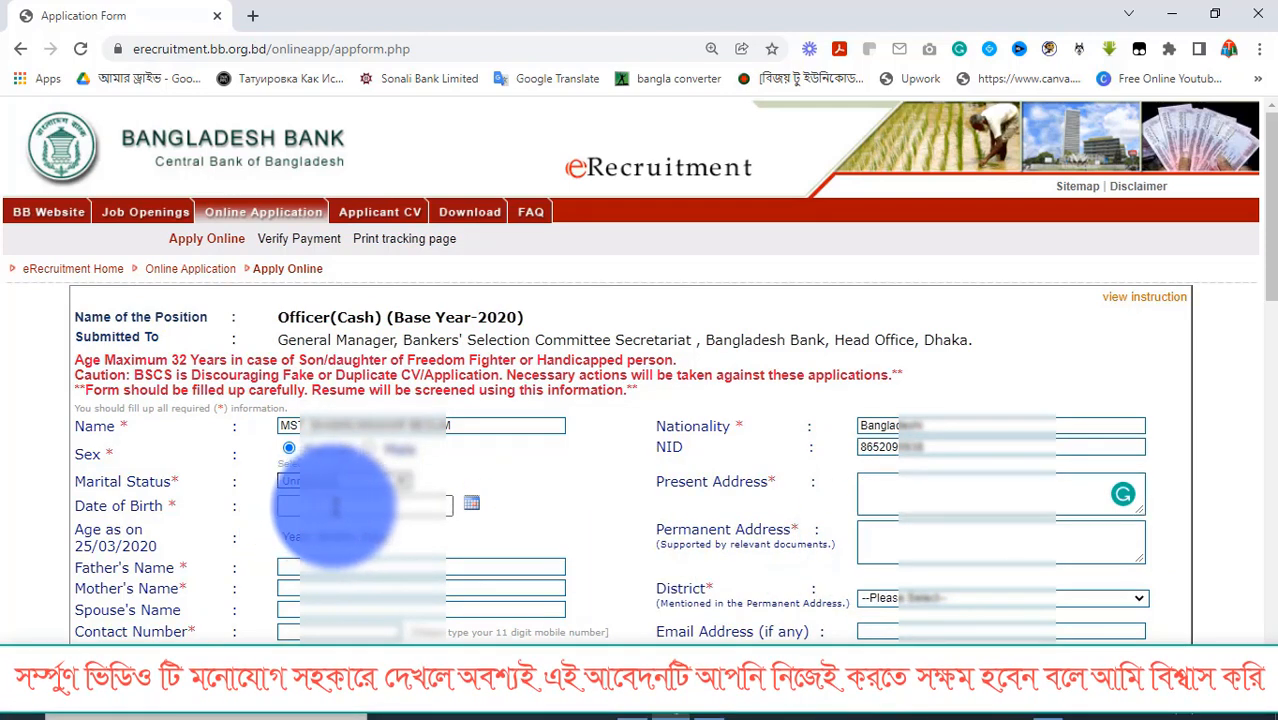
{"action": "left_click", "coordinate": [471, 503]}
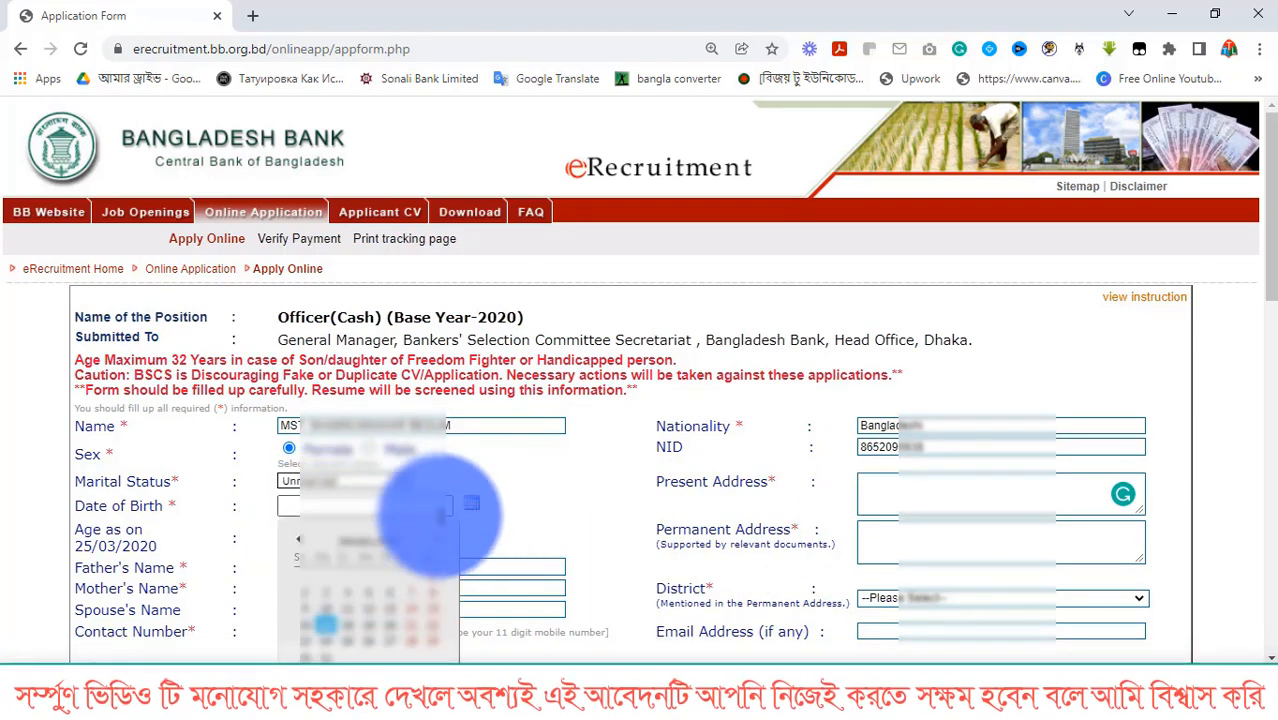
{"action": "left_click", "coordinate": [918, 447]}
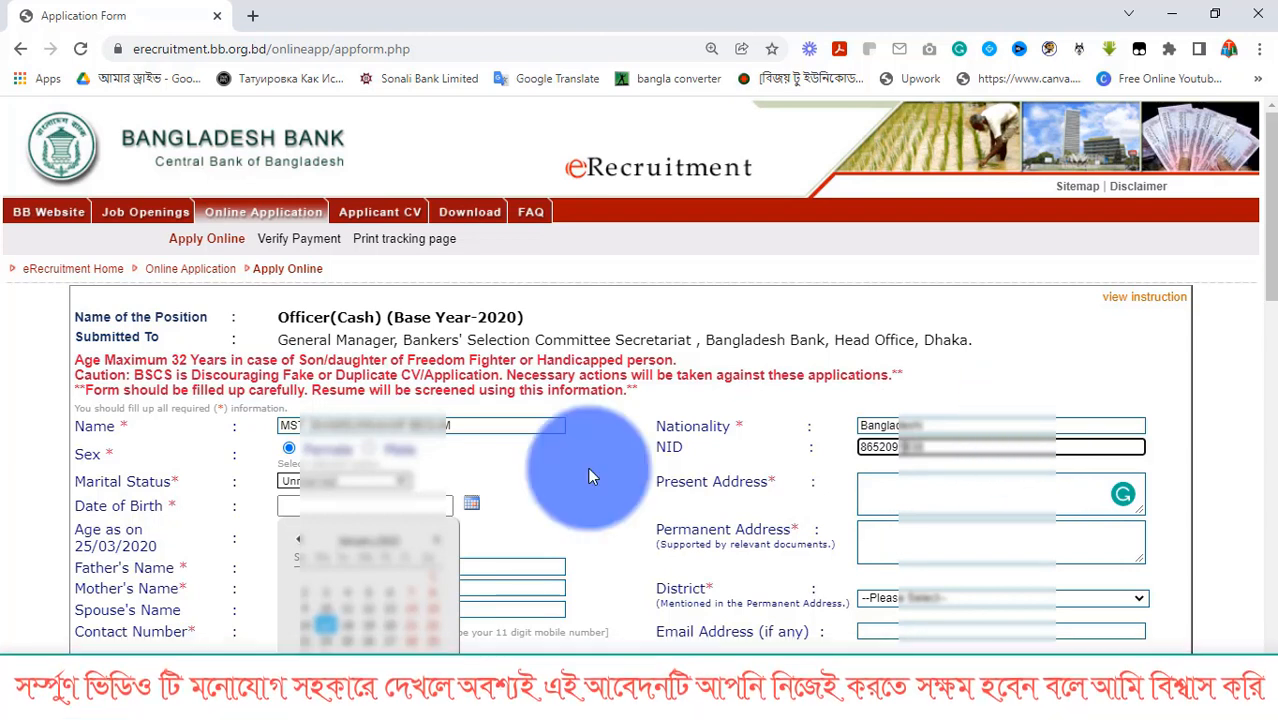
{"action": "scroll", "coordinate": [468, 508], "scroll_direction": "down", "scroll_amount": 2}
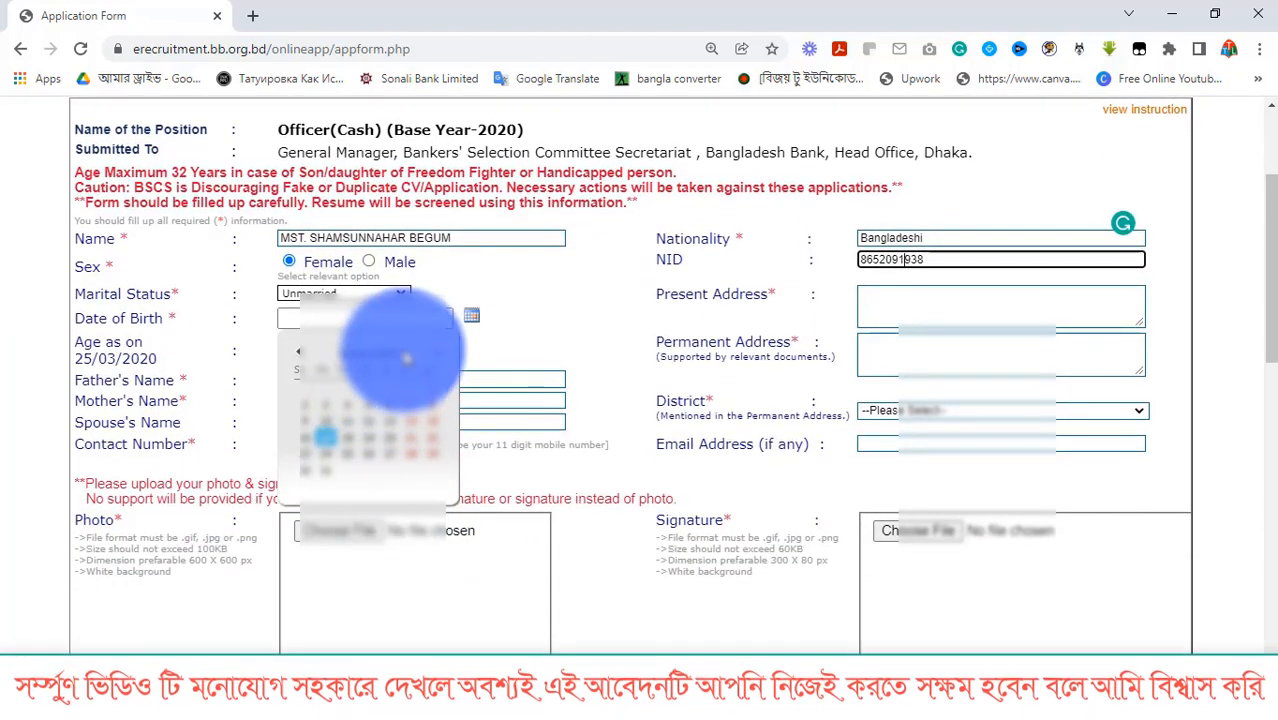
{"action": "left_click", "coordinate": [394, 356]}
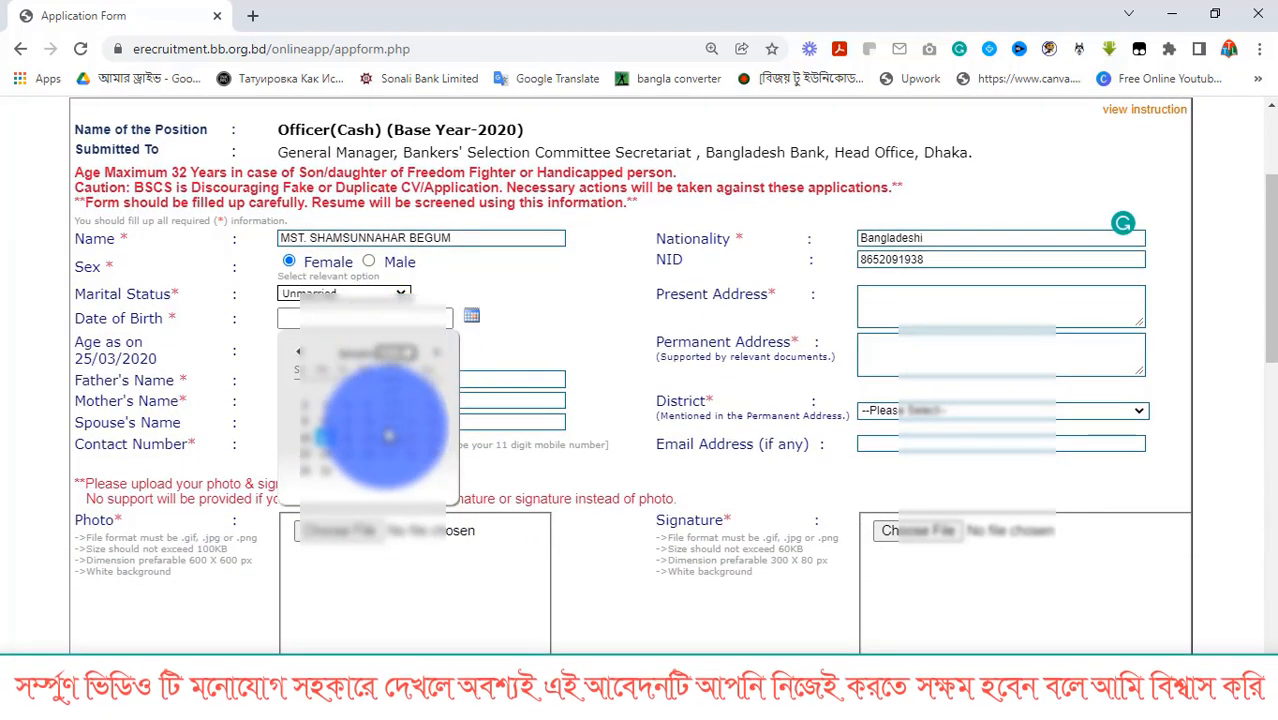
{"action": "scroll", "coordinate": [389, 432], "scroll_direction": "down", "scroll_amount": 1}
{"action": "scroll", "coordinate": [391, 303], "scroll_direction": "up", "scroll_amount": 1}
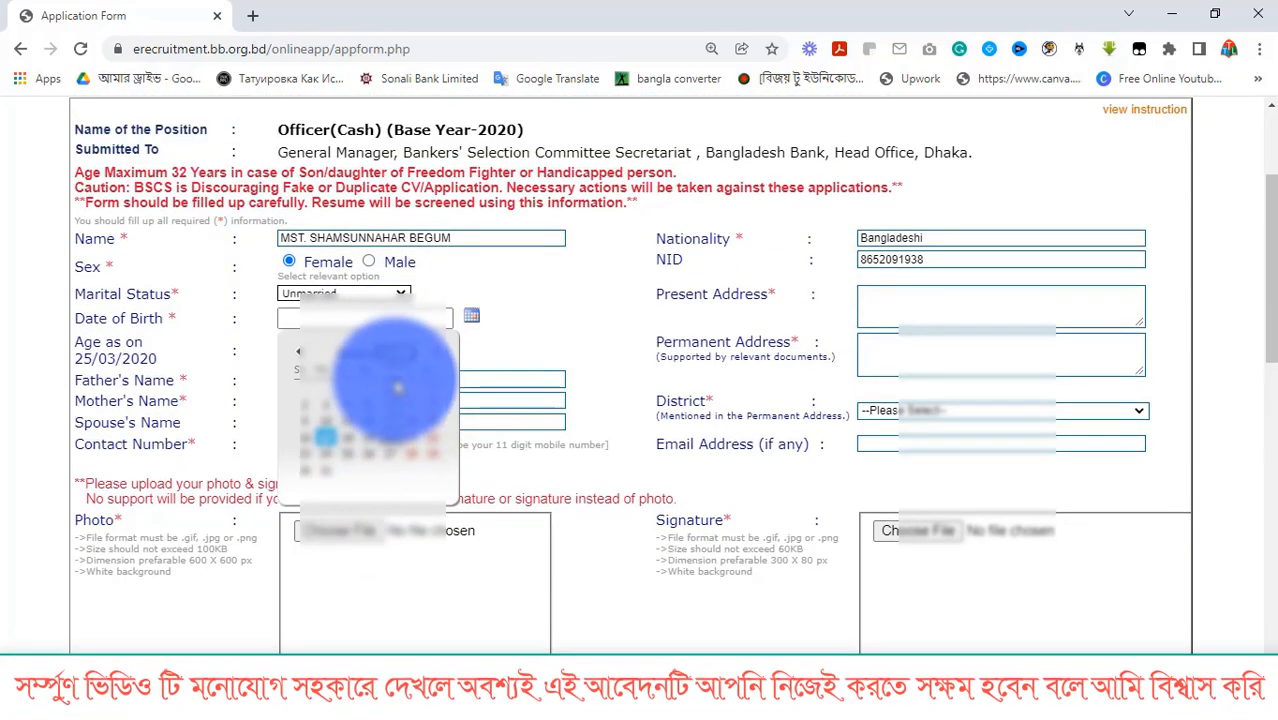
{"action": "scroll", "coordinate": [390, 380], "scroll_direction": "up", "scroll_amount": 1}
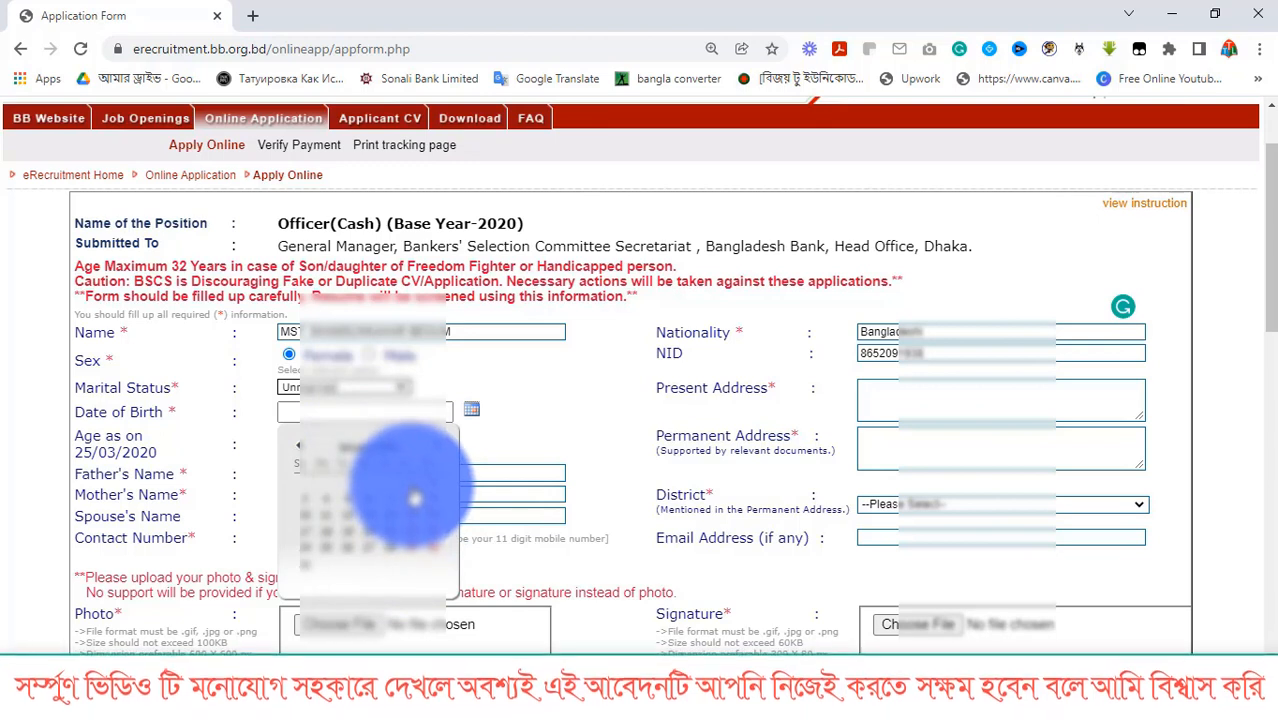
{"action": "left_click", "coordinate": [415, 500]}
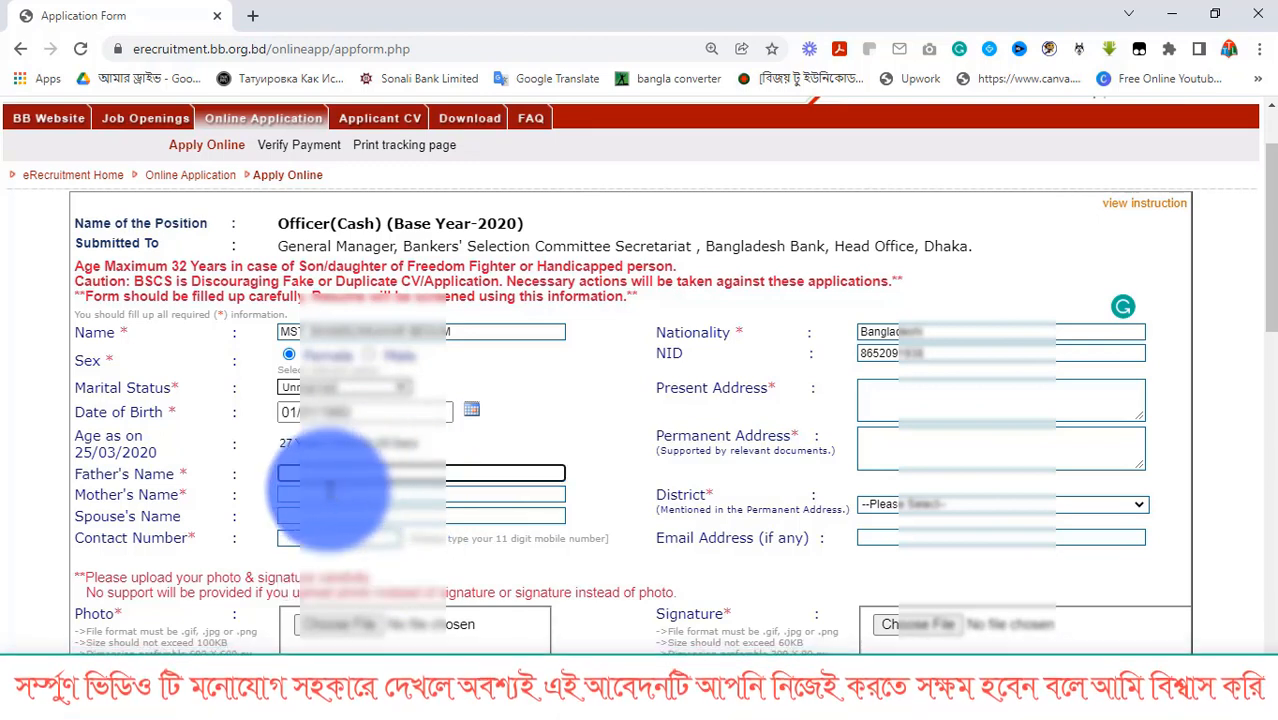
{"action": "left_click", "coordinate": [325, 476]}
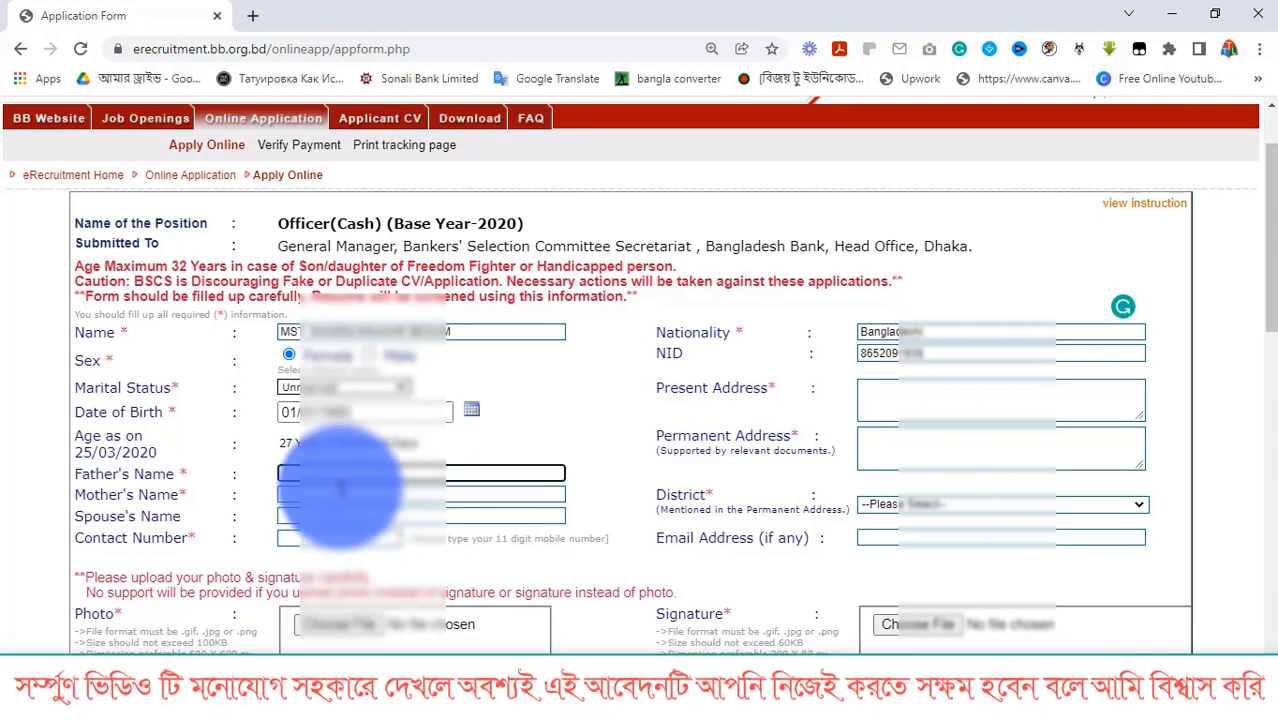
{"action": "left_click", "coordinate": [912, 392]}
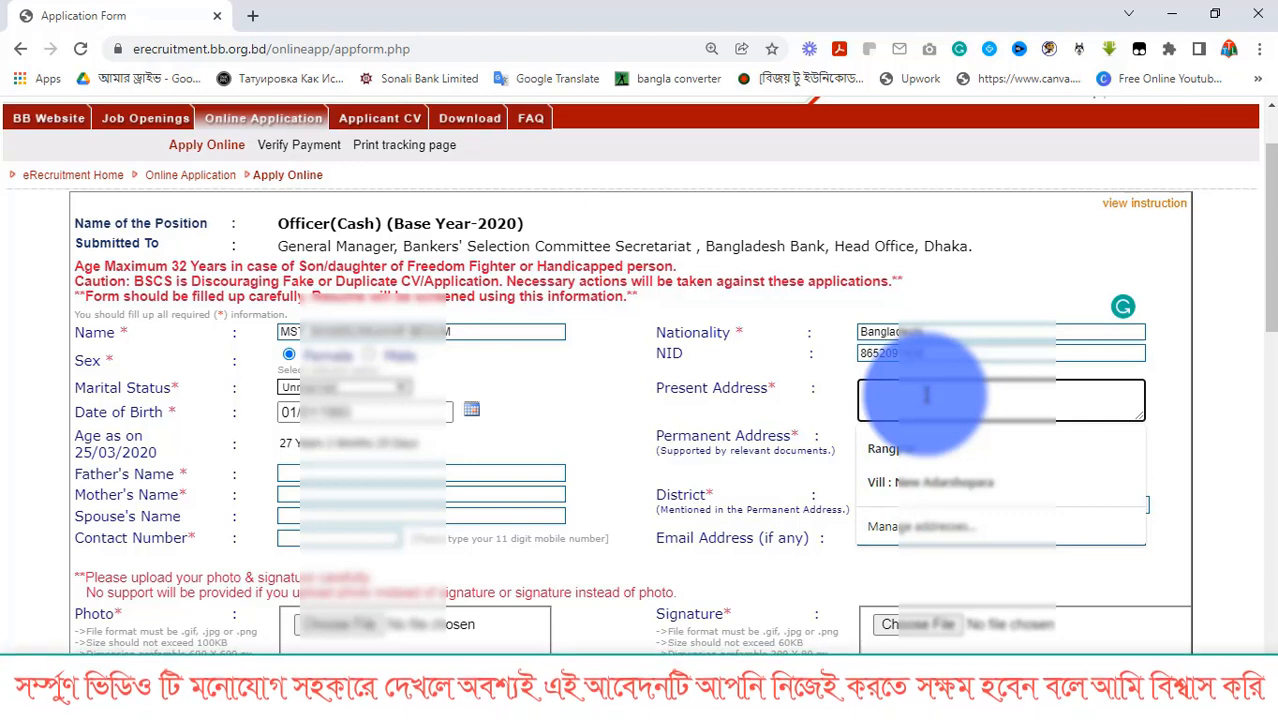
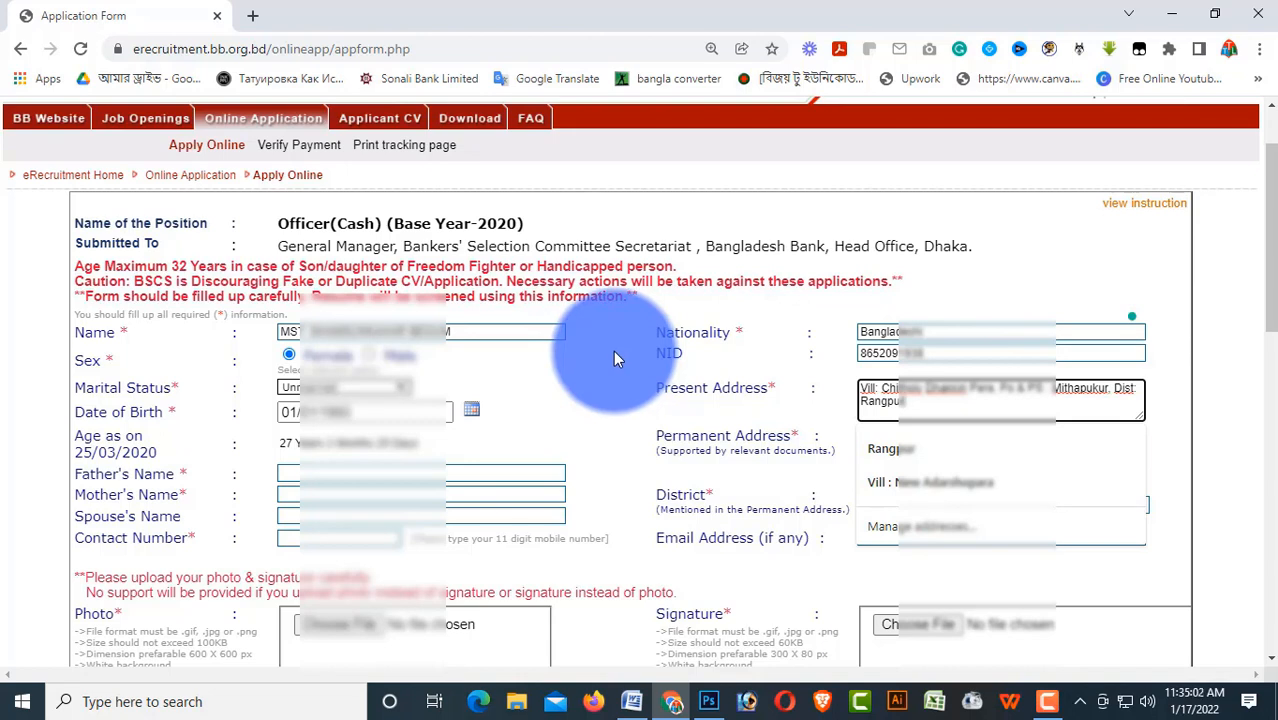
Enter the father's name and the mother's name
{"action": "left_click", "coordinate": [457, 470]}
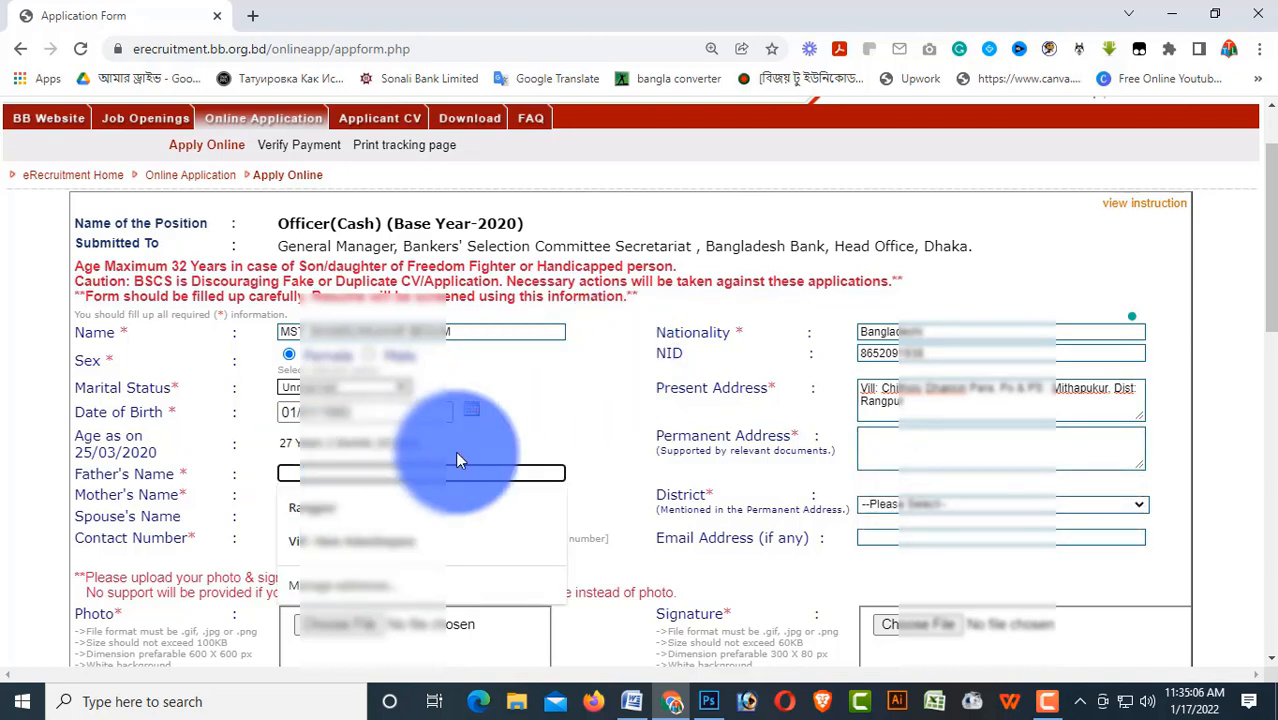
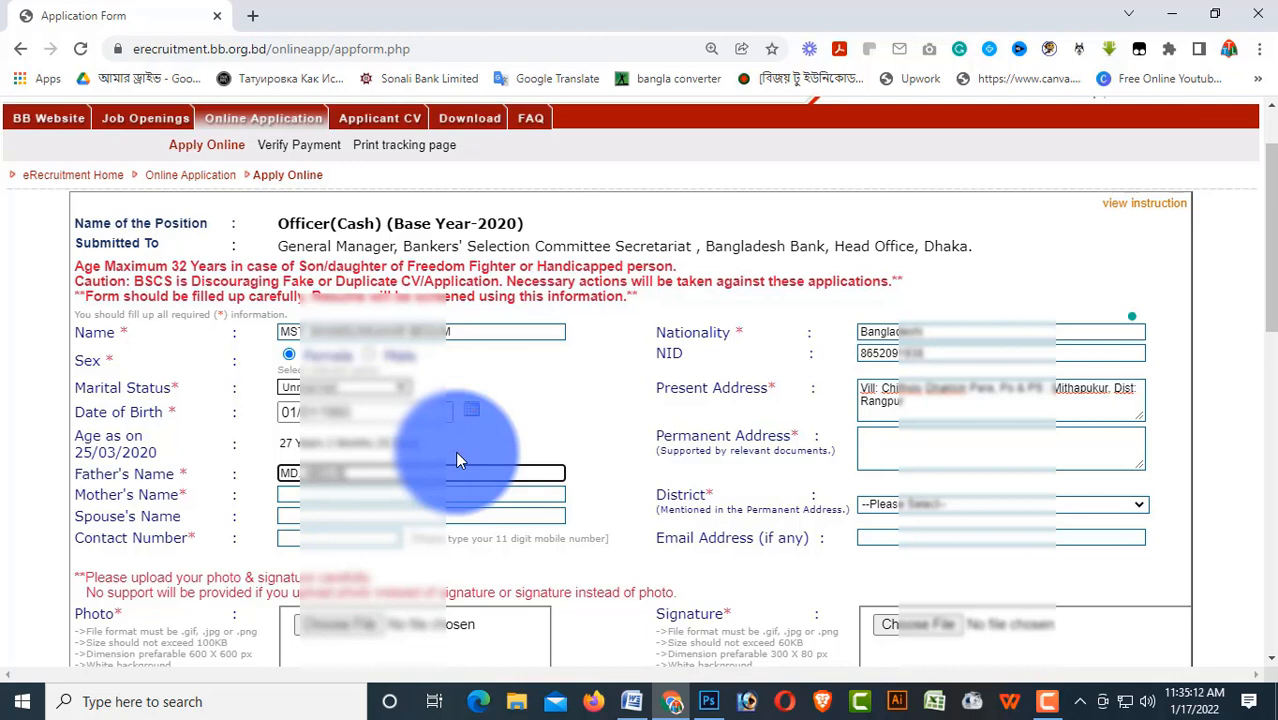
{"action": "key", "text": "Tab"}
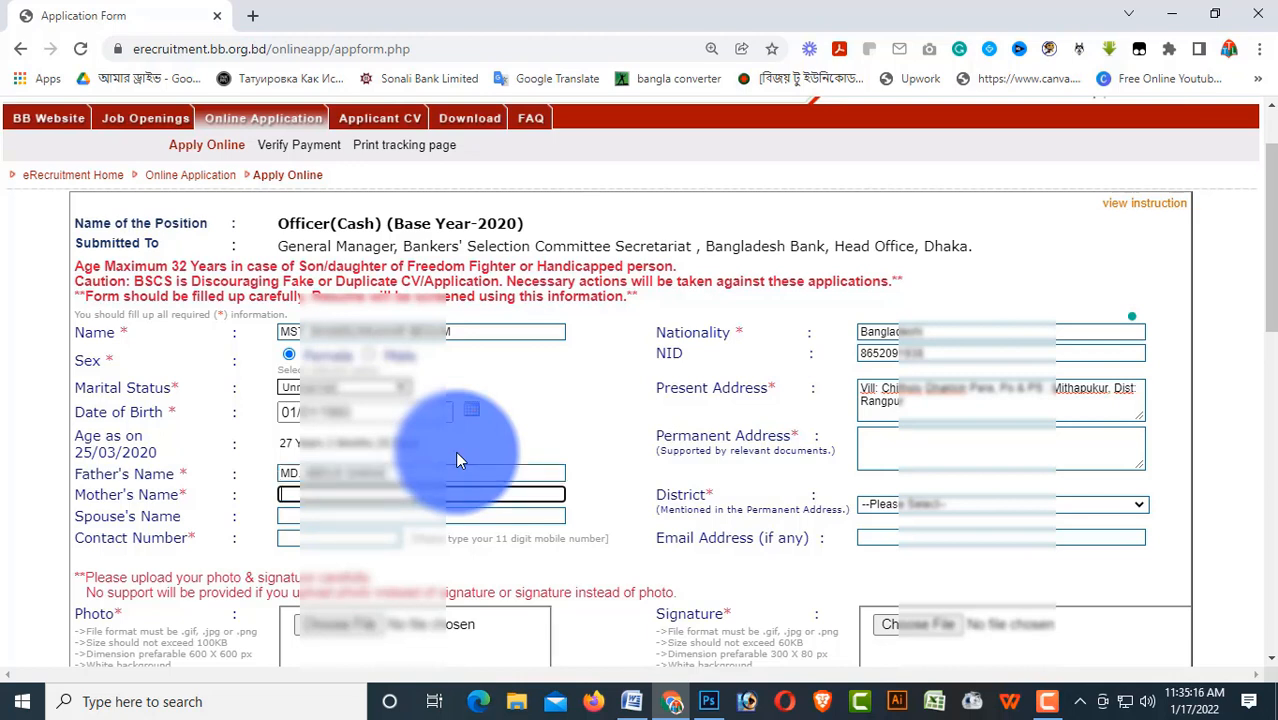
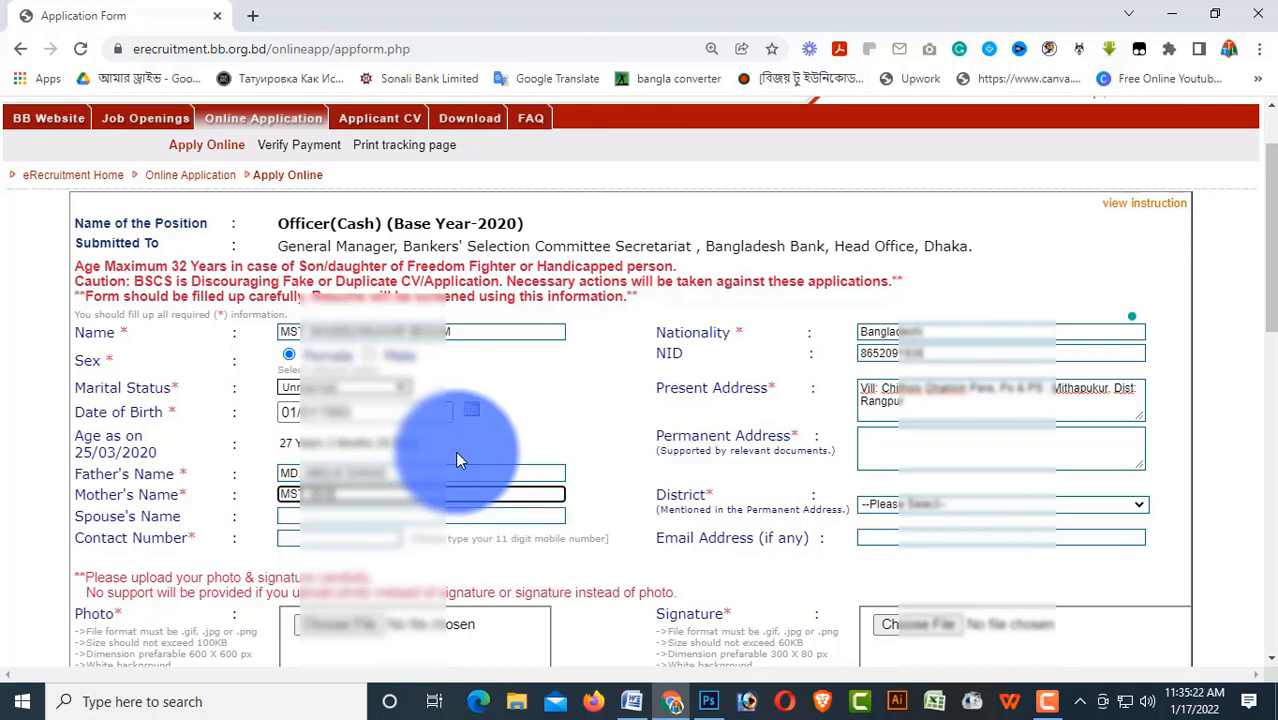
Select the whole Present Address text for copying
{"action": "key", "text": "Tab"}
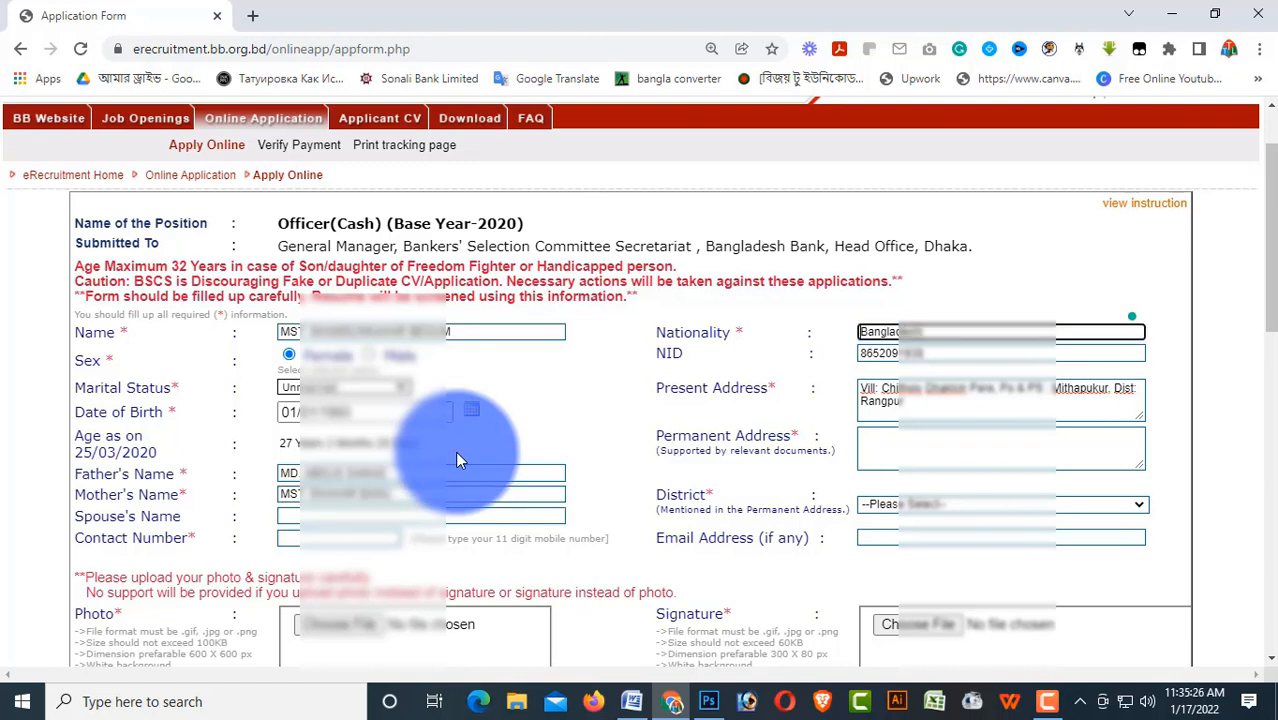
{"action": "key", "text": "Tab"}
{"action": "key", "text": "Tab"}
{"action": "key", "text": "Tab"}
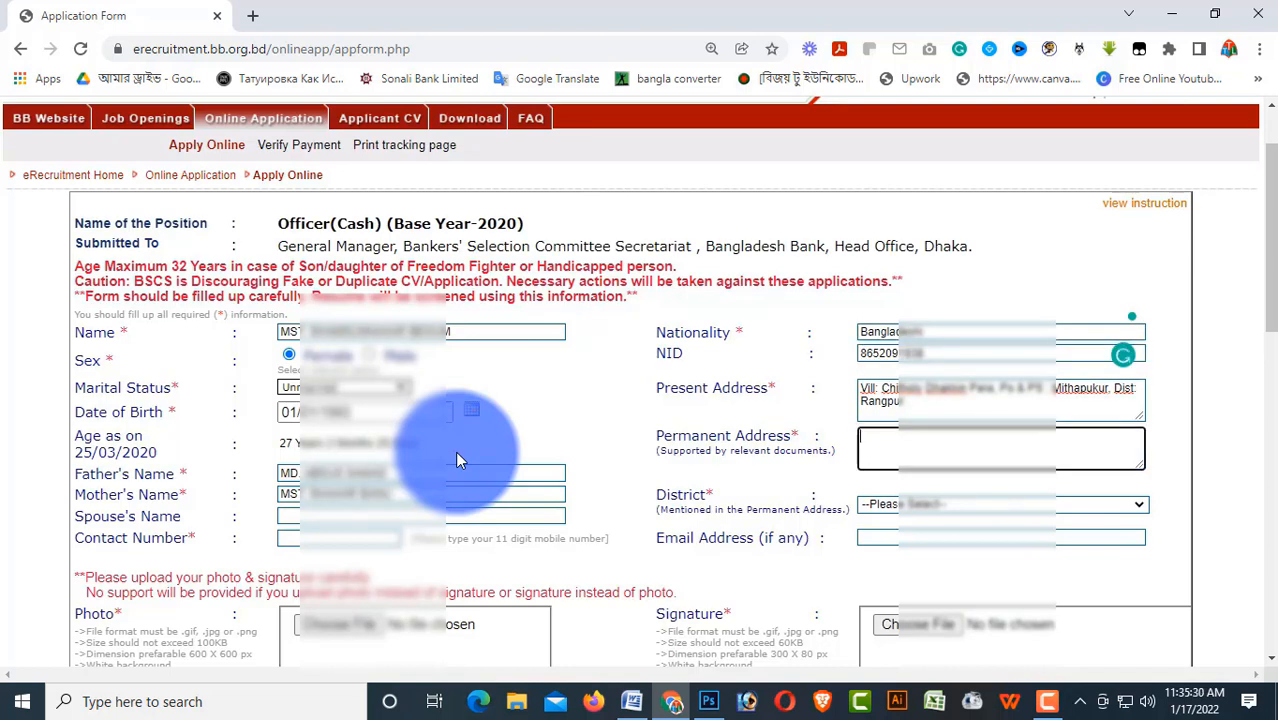
{"action": "left_click_drag", "start_coordinate": [985, 401], "coordinate": [835, 379]}
Paste the present address into Permanent Address and set its District to RANGPUR
{"action": "left_click", "coordinate": [921, 458]}
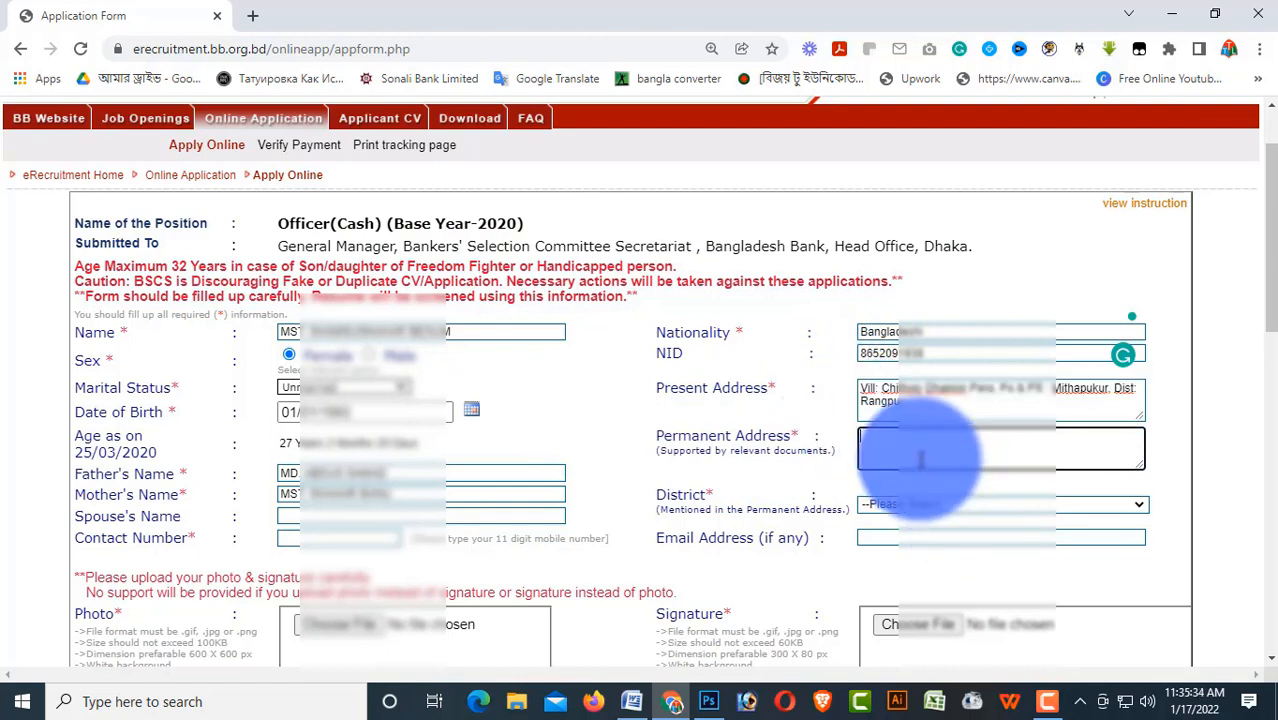
{"action": "key", "text": "ctrl+v"}
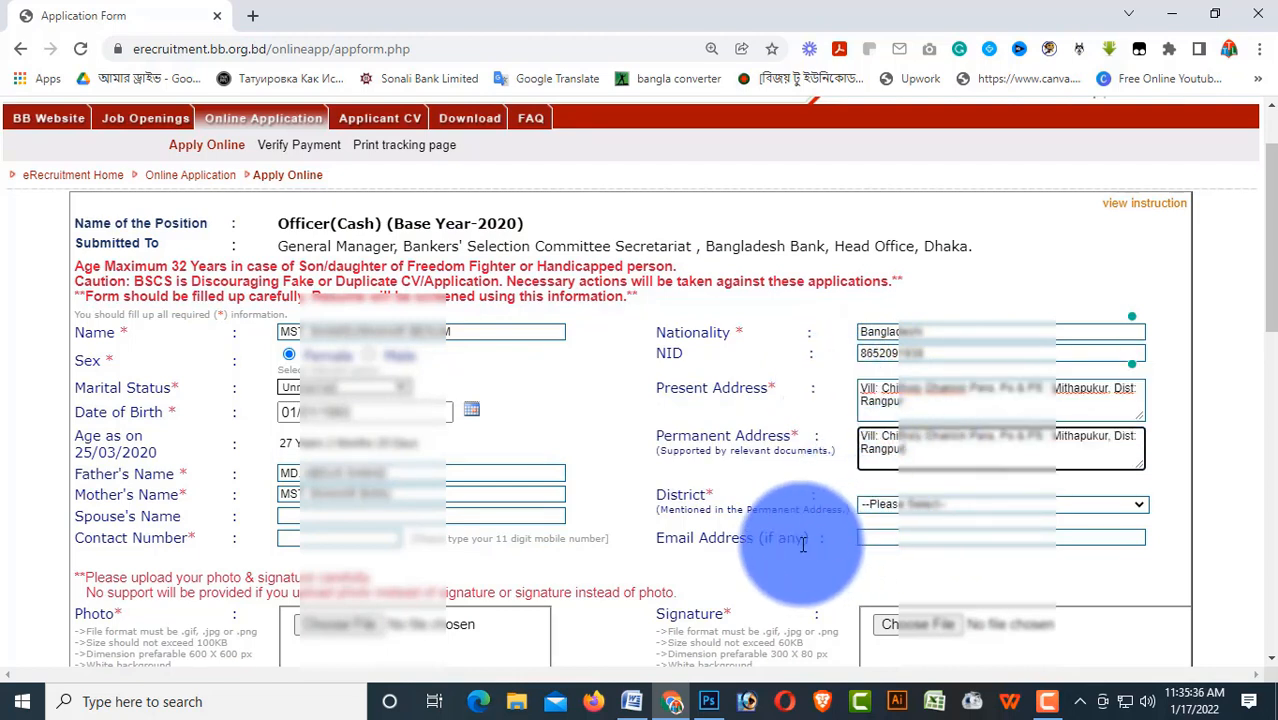
{"action": "key", "text": "Tab"}
{"action": "left_click", "coordinate": [1005, 504]}
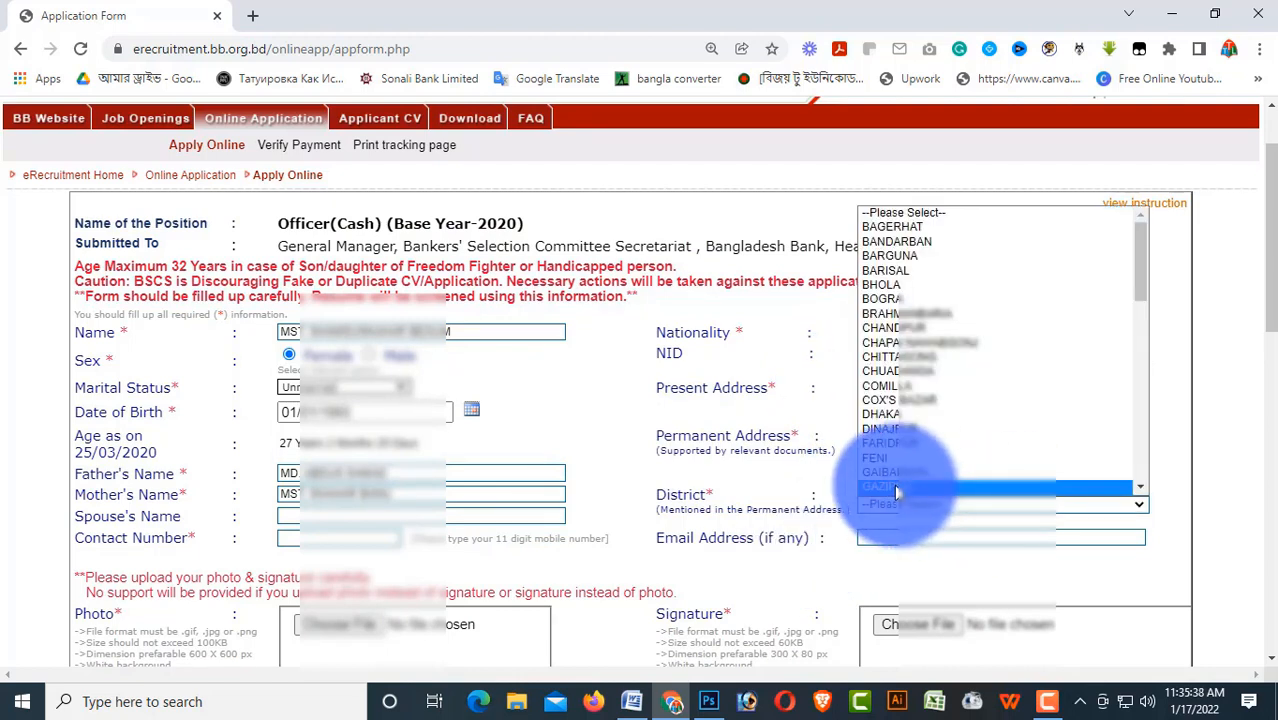
{"action": "key", "text": "r"}
{"action": "key", "text": "r"}
{"action": "key", "text": "r"}
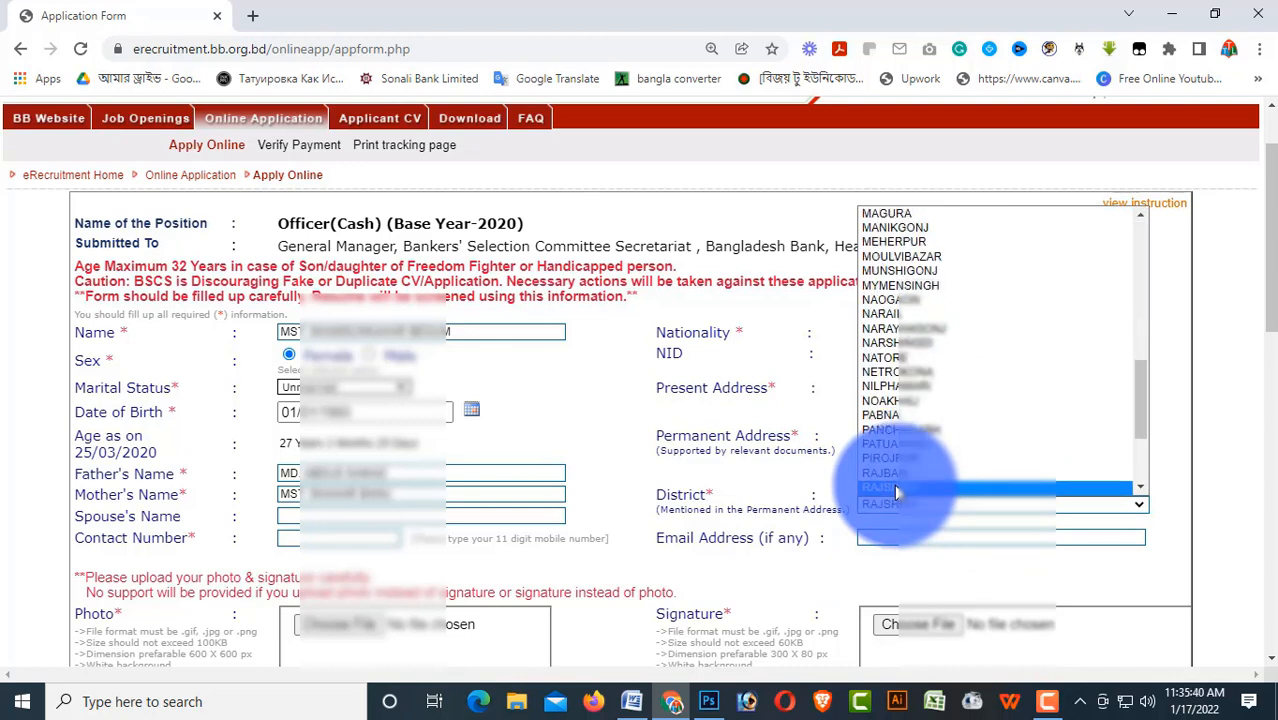
{"action": "key", "text": "r"}
{"action": "left_click", "coordinate": [894, 487]}
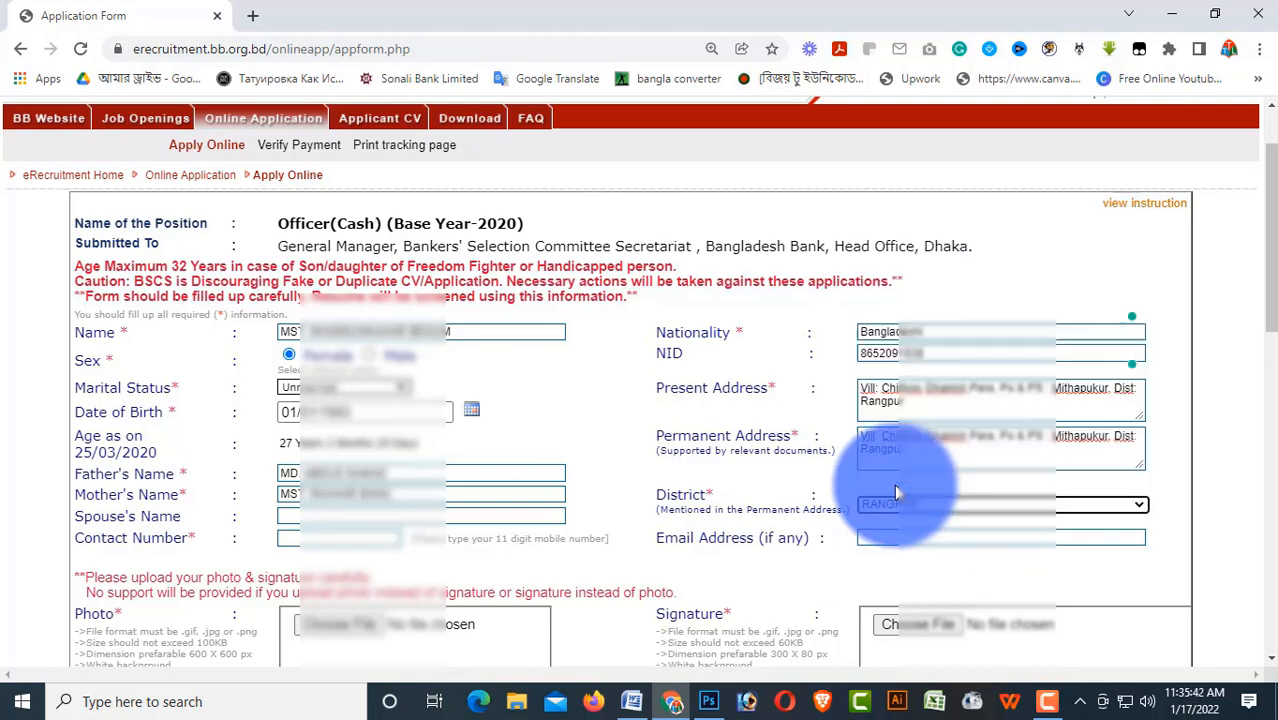
{"action": "key", "text": "Tab"}
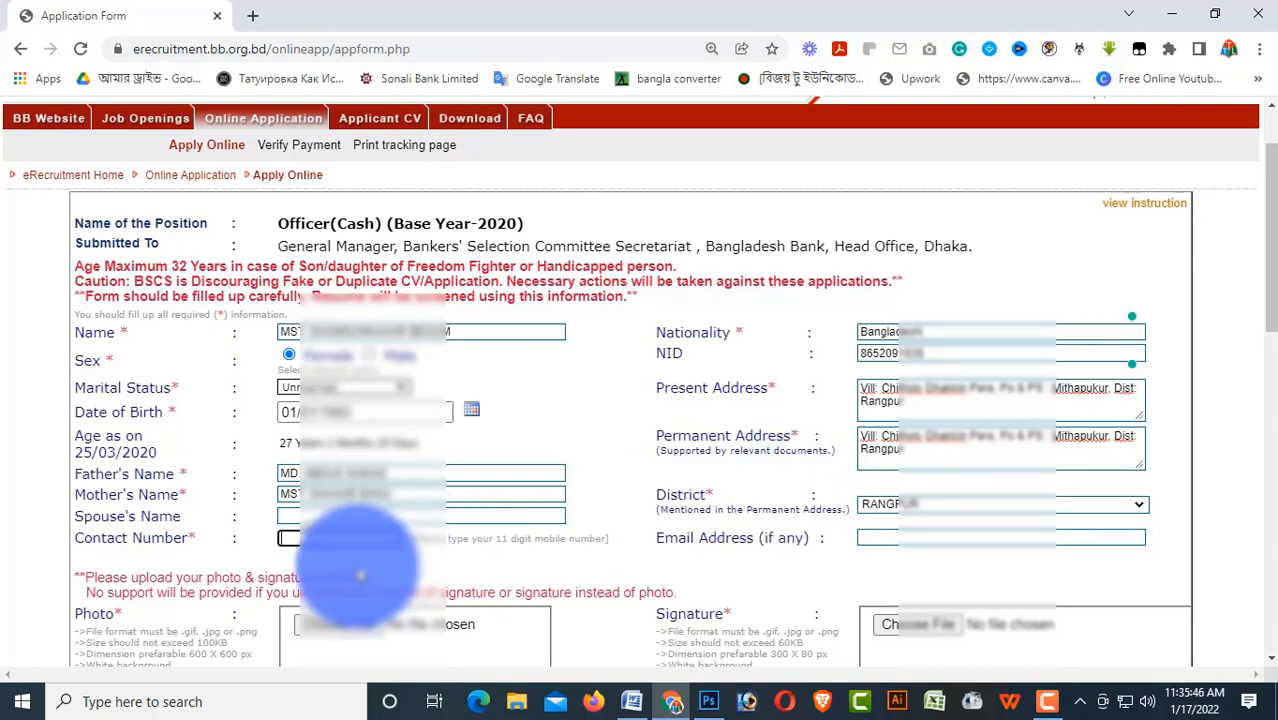
Enter the applicant's mobile number in Contact Number
{"action": "type", "text": "017"}
{"action": "key", "text": "Tab"}
{"action": "scroll", "coordinate": [600, 550], "scroll_direction": "down", "scroll_amount": 1}
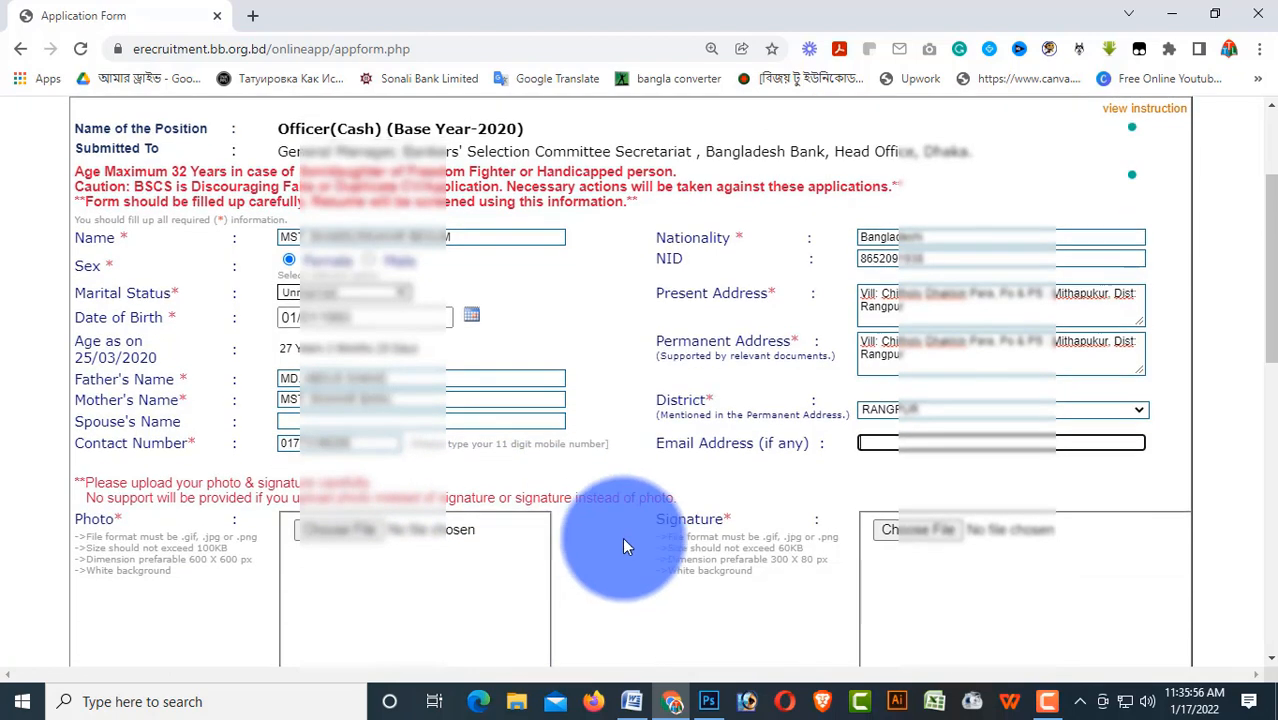
{"action": "scroll", "coordinate": [622, 547], "scroll_direction": "down", "scroll_amount": 1}
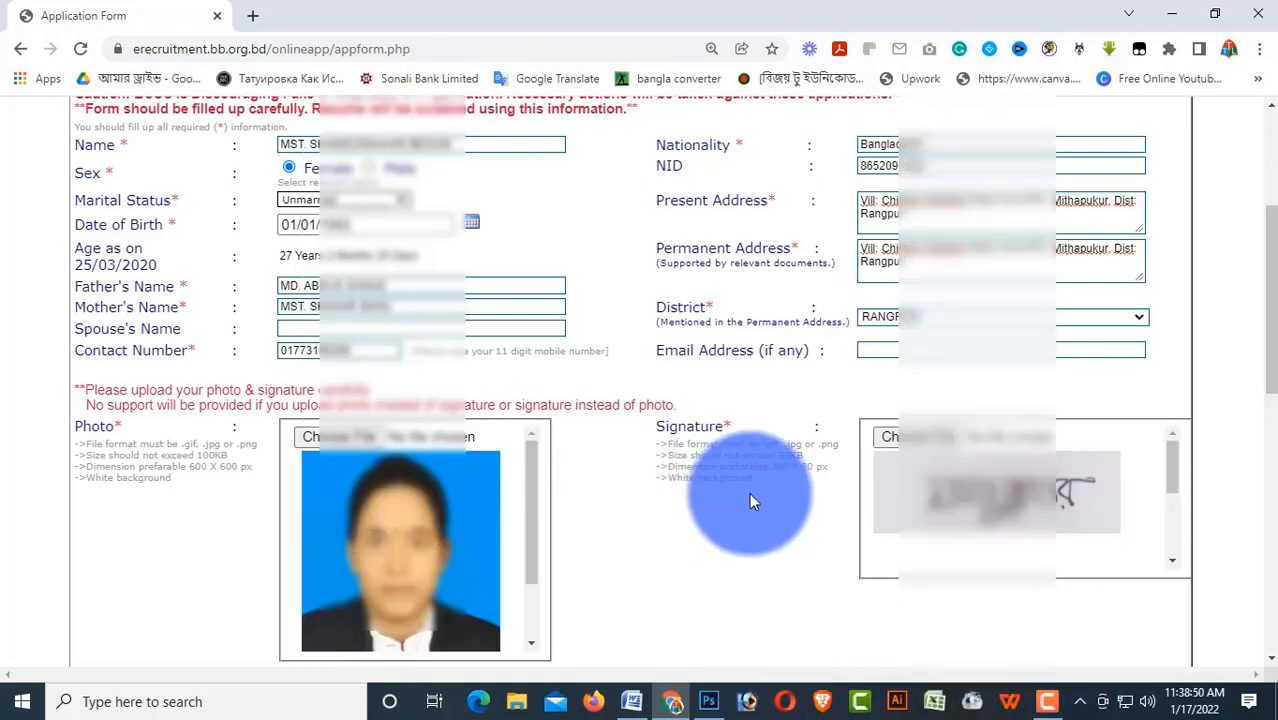
Attach the photo and signature, then set the SSC/Equivalent examination to SSC
{"action": "scroll", "coordinate": [751, 496], "scroll_direction": "down", "scroll_amount": 4}
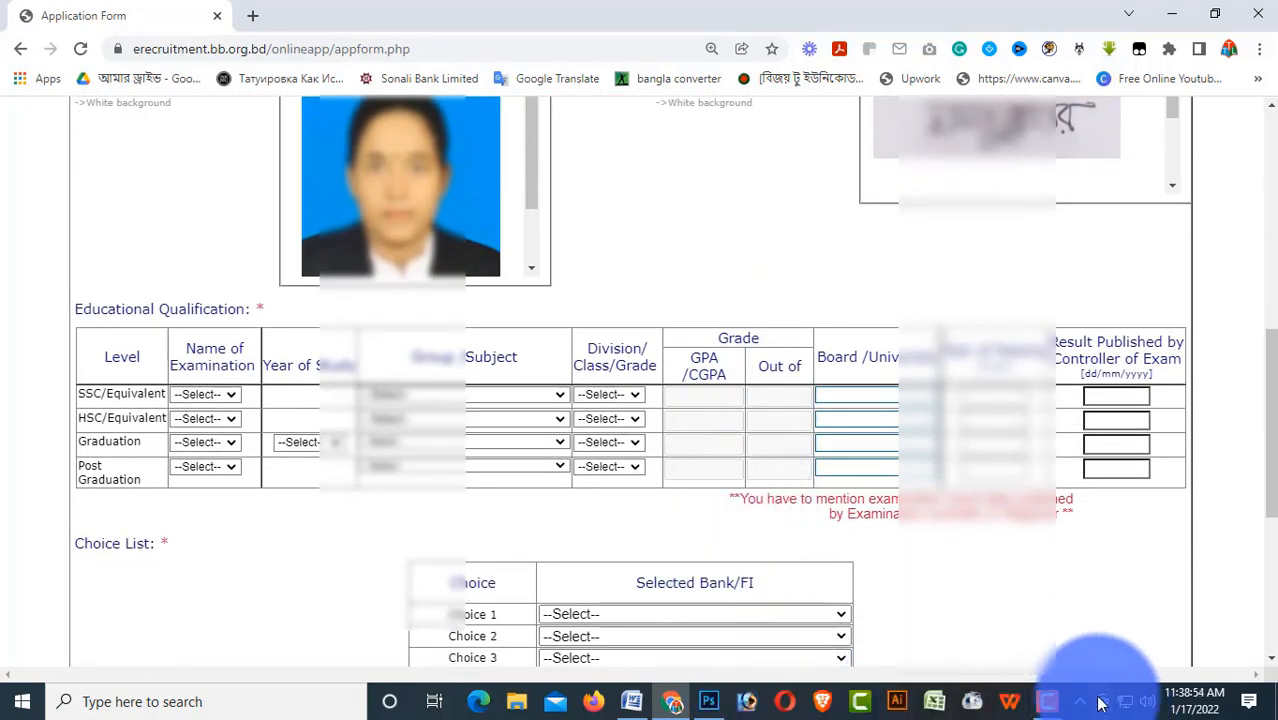
{"action": "left_click", "coordinate": [1047, 701]}
{"action": "left_click", "coordinate": [1190, 613]}
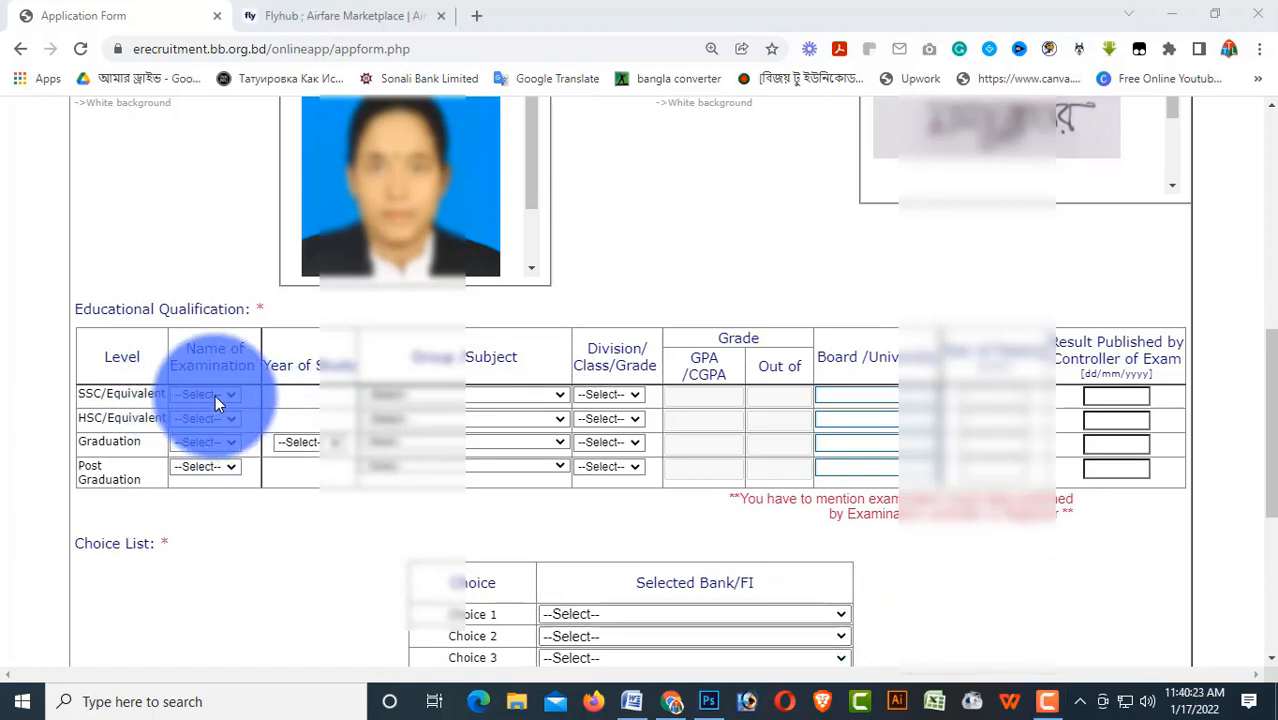
{"action": "left_click", "coordinate": [215, 395]}
{"action": "left_click", "coordinate": [219, 428]}
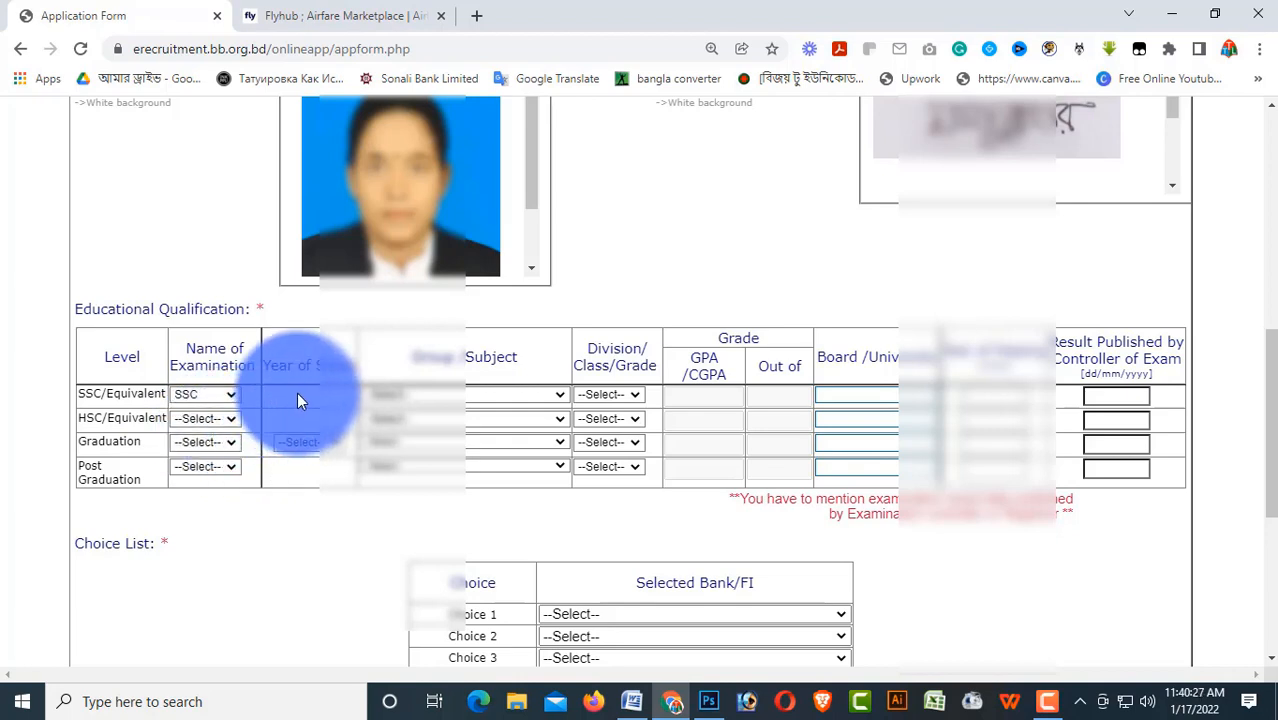
Choose the SSC row's group/subject and set its result type to Grade
{"action": "left_click", "coordinate": [420, 398]}
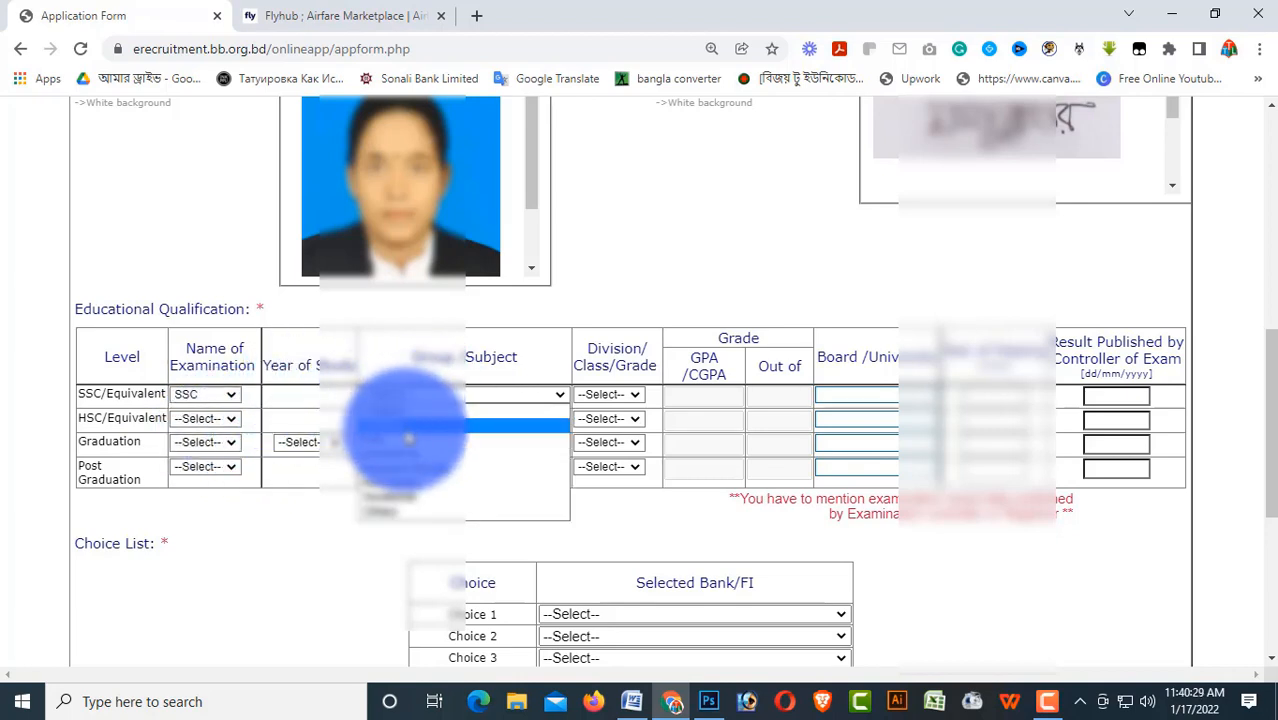
{"action": "left_click", "coordinate": [410, 420]}
{"action": "left_click", "coordinate": [635, 394]}
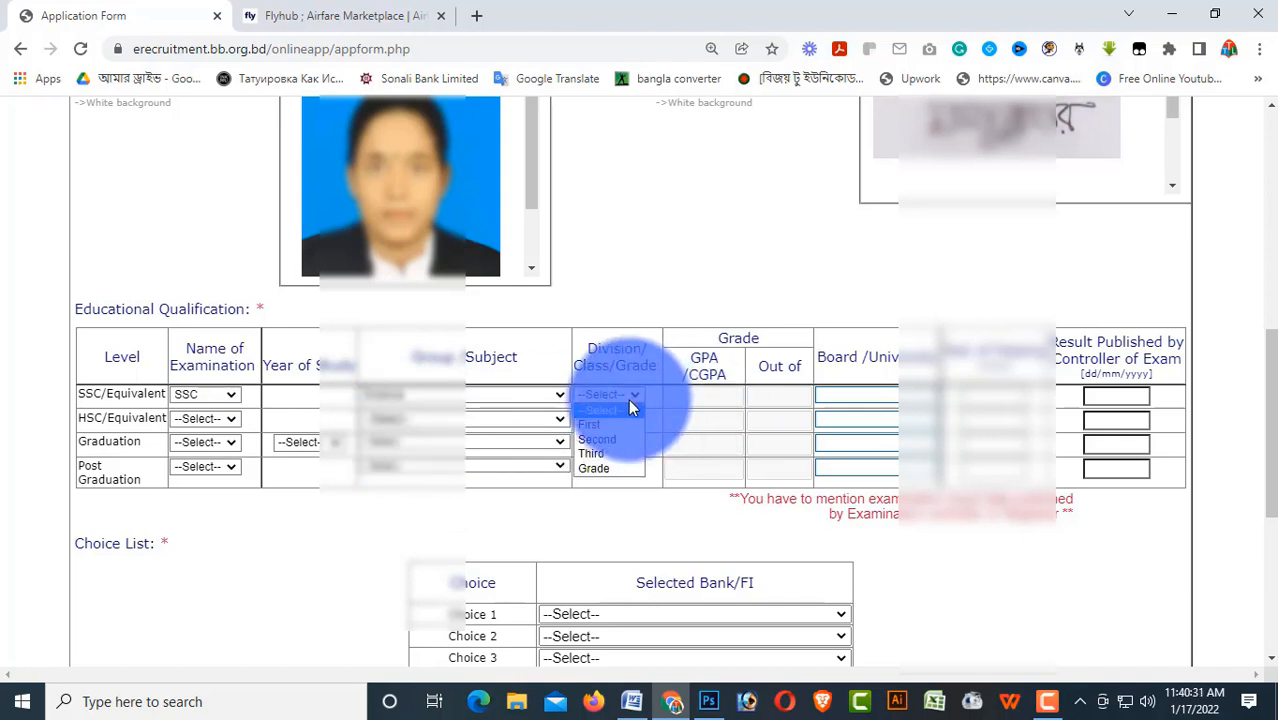
{"action": "left_click", "coordinate": [600, 468]}
Enter SSC GPA 3.95 out of 5, correcting the mistyped values
{"action": "left_click", "coordinate": [703, 395]}
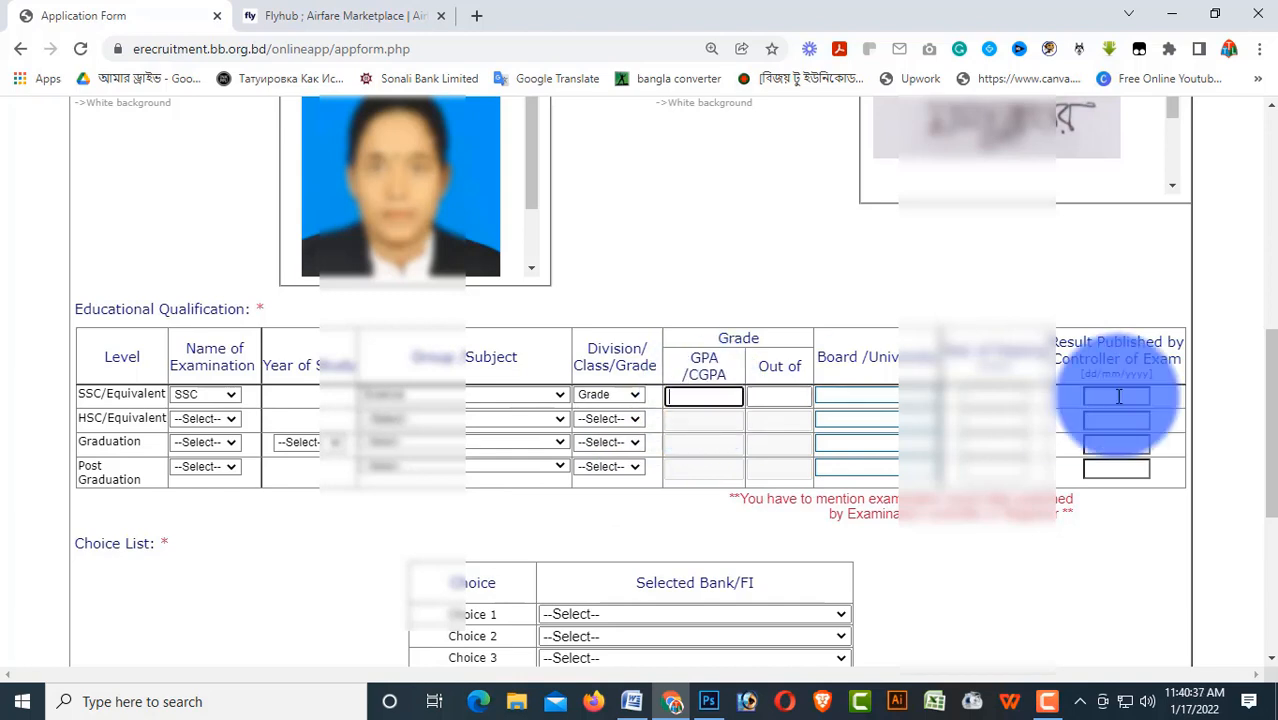
{"action": "type", "text": "4"}
{"action": "type", "text": "."}
{"action": "key", "text": "BackSpace"}
{"action": "key", "text": "BackSpace"}
{"action": "type", "text": "3.90"}
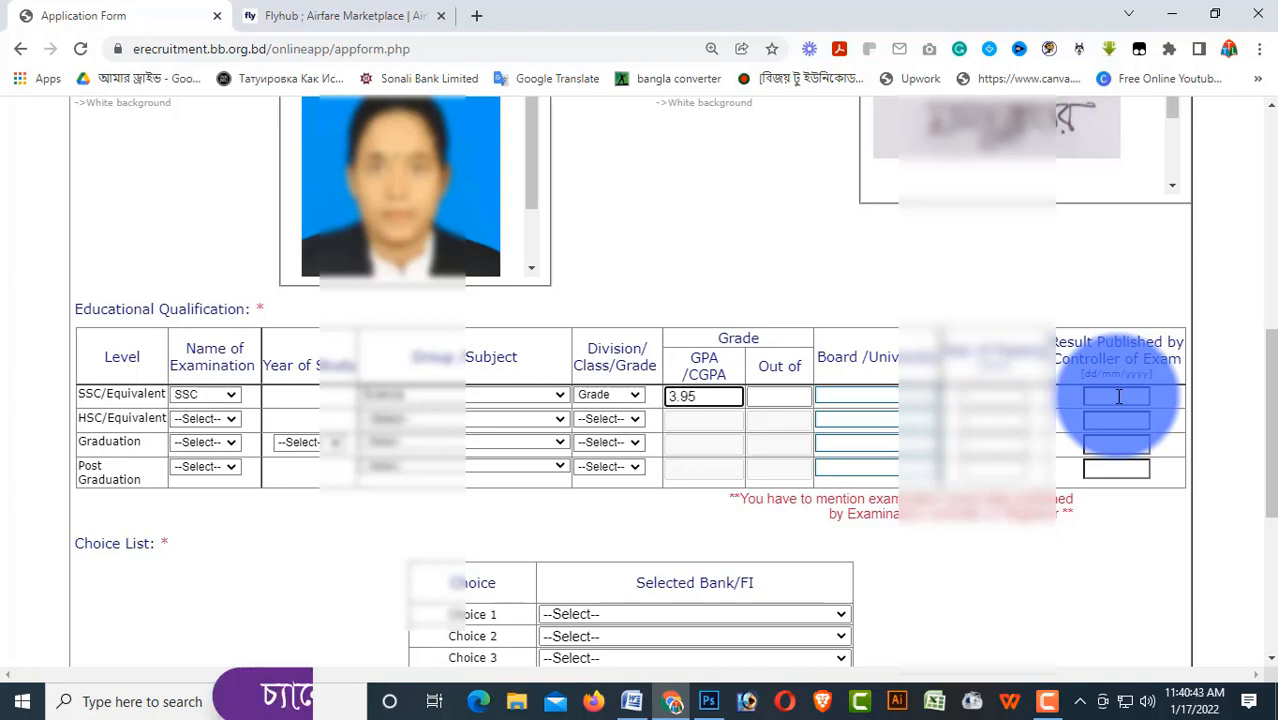
{"action": "left_click", "coordinate": [788, 390]}
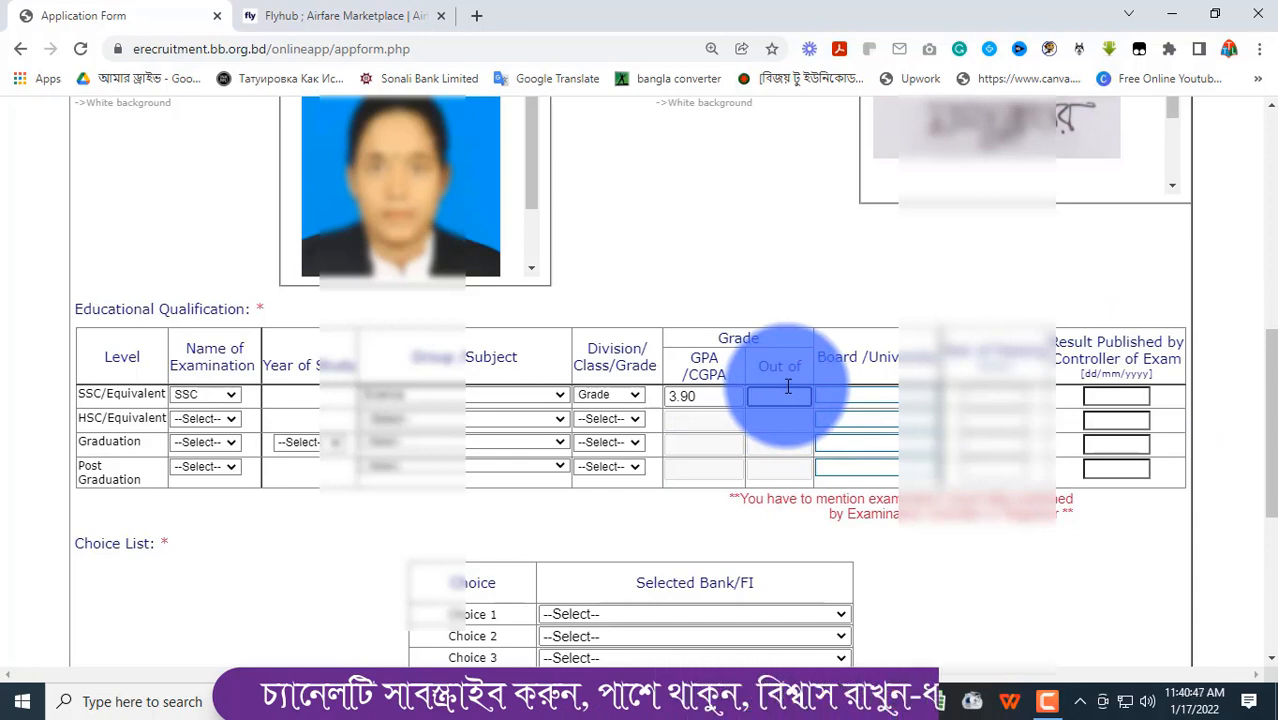
{"action": "left_click", "coordinate": [716, 390]}
{"action": "key", "text": "BackSpace"}
{"action": "type", "text": "5"}
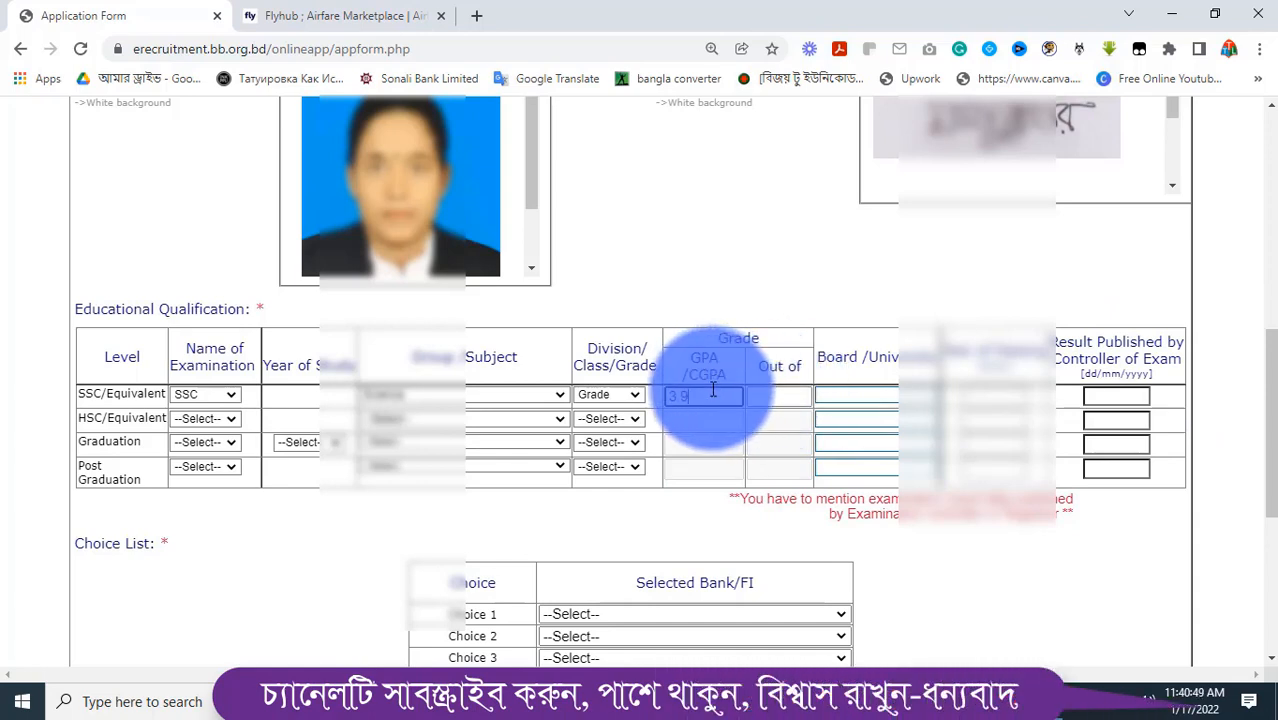
{"action": "left_click", "coordinate": [860, 392]}
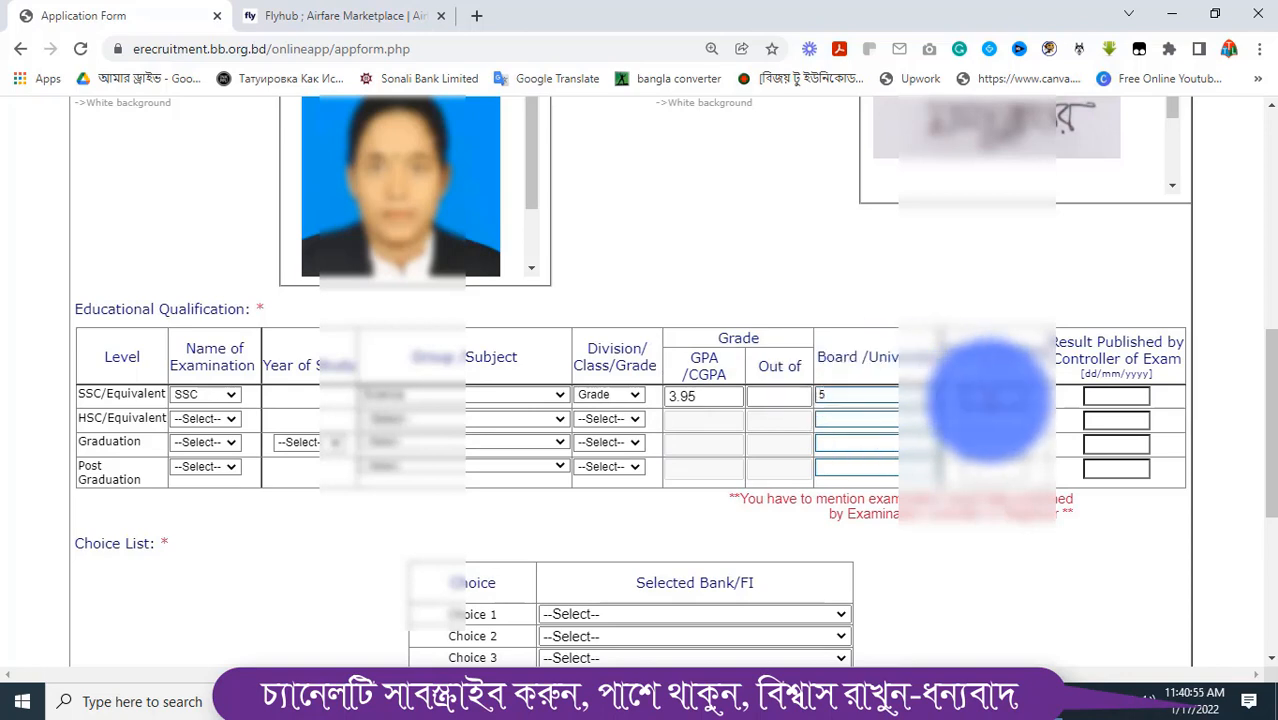
{"action": "left_click", "coordinate": [781, 395]}
{"action": "type", "text": "5"}
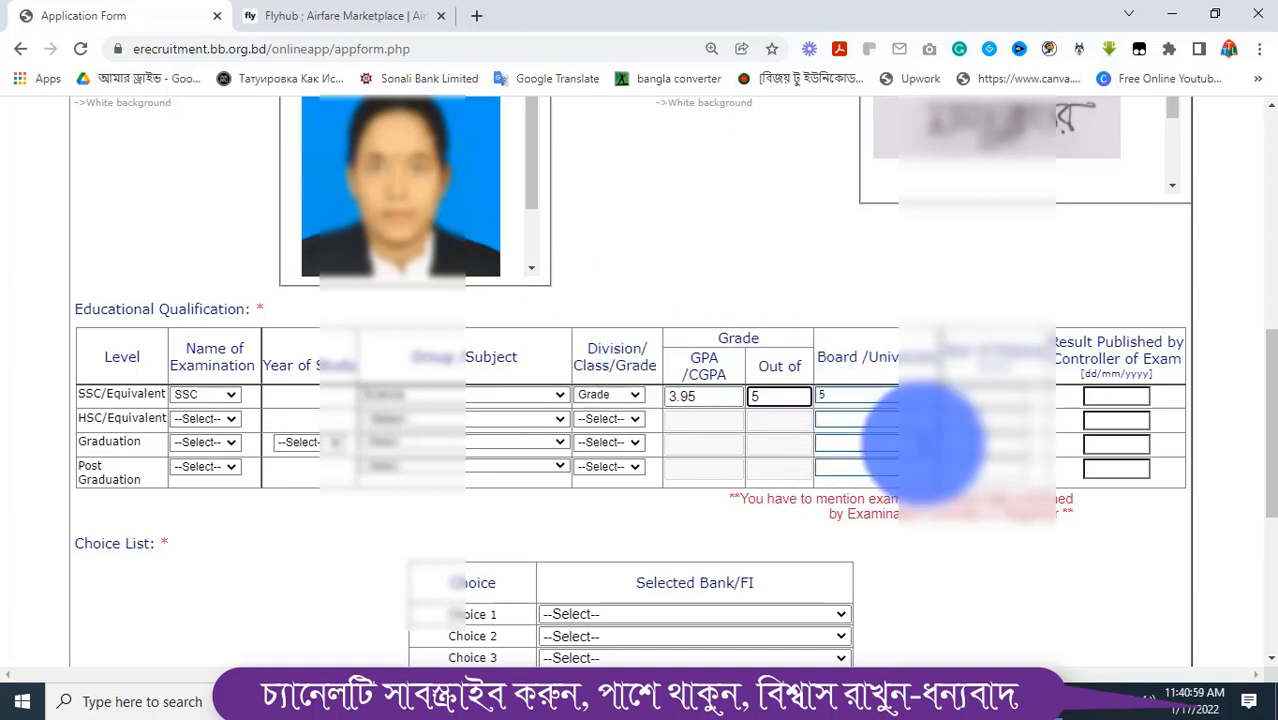
Enter board Rajshahi, year 2012, and result date 26/06/2008 for the SSC row
{"action": "key", "text": "Tab"}
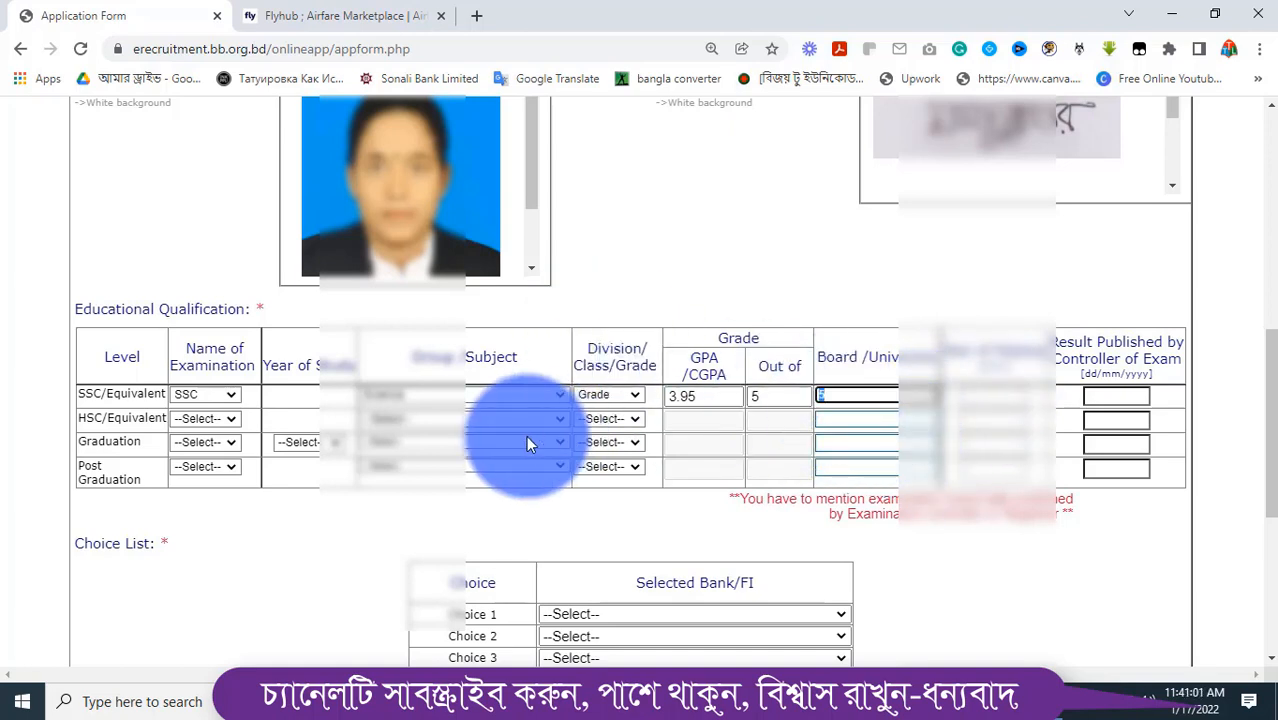
{"action": "type", "text": "Rajshahi"}
{"action": "key", "text": "Tab"}
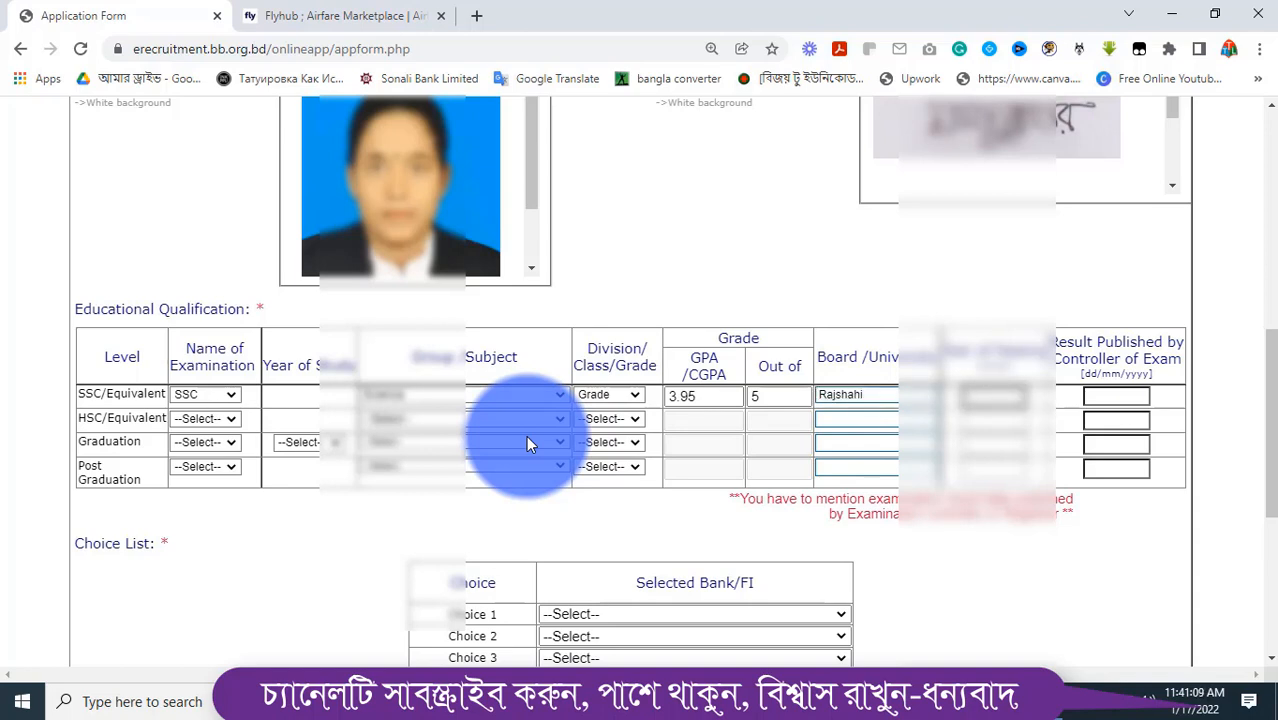
{"action": "type", "text": "2012"}
{"action": "key", "text": "Tab"}
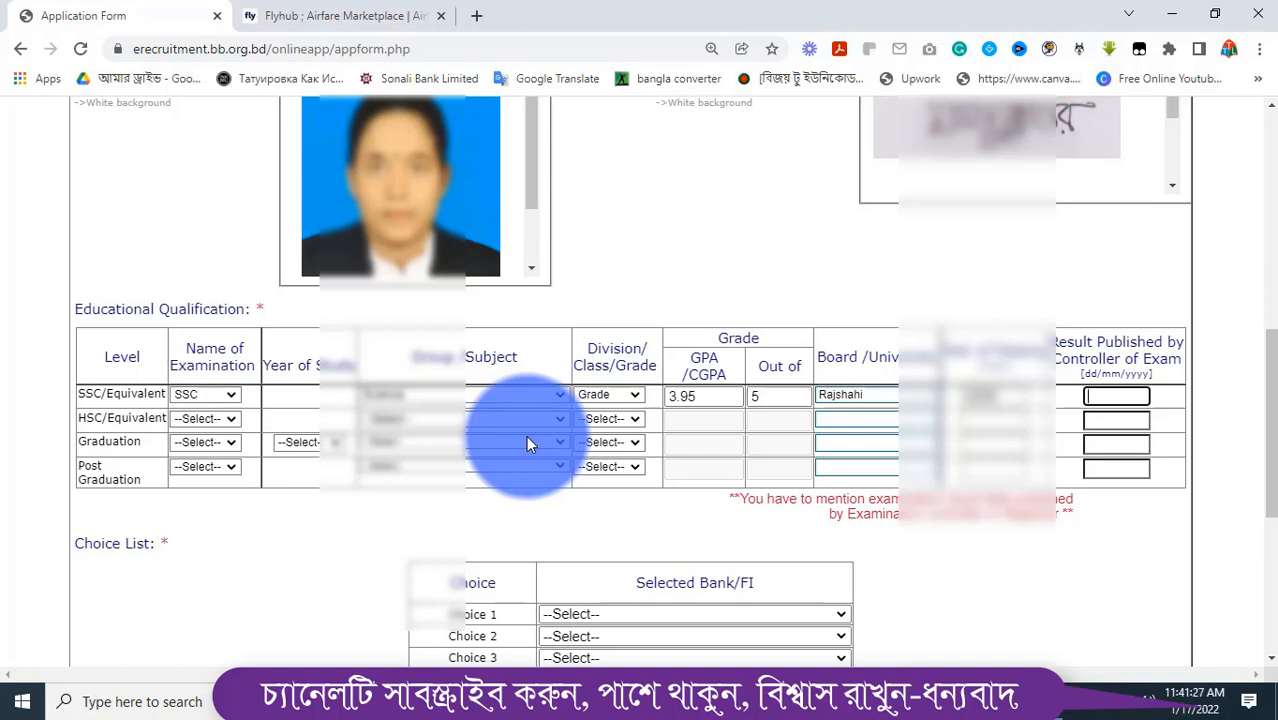
{"action": "left_click", "coordinate": [1173, 15]}
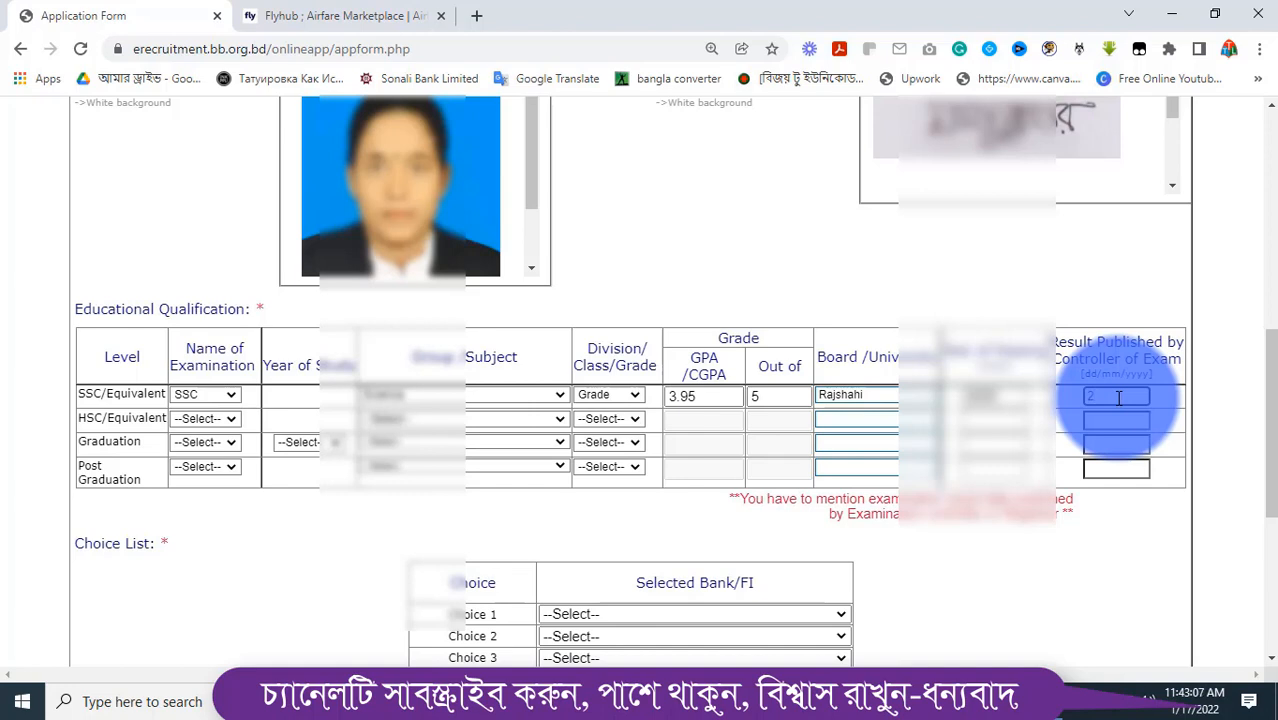
{"action": "type", "text": "6/06/2008"}
Set the HSC/Equivalent examination to Diploma and choose the diploma subject
{"action": "left_click", "coordinate": [204, 419]}
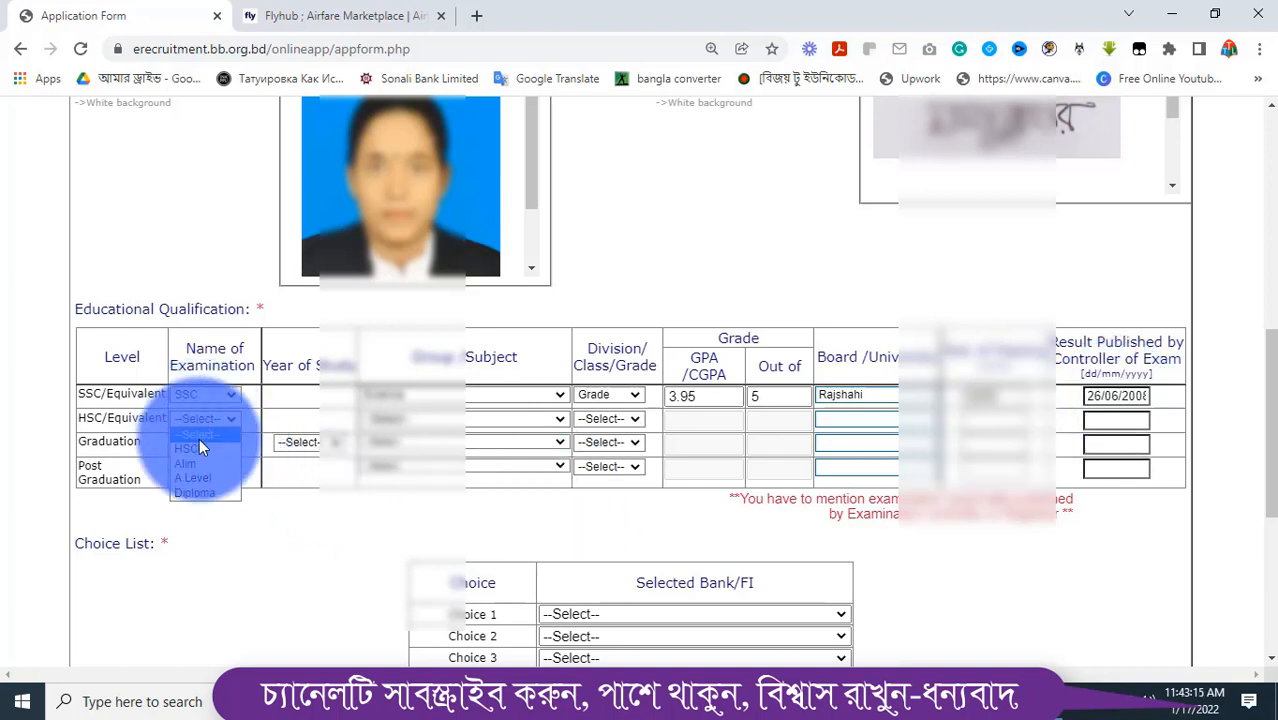
{"action": "left_click", "coordinate": [197, 455]}
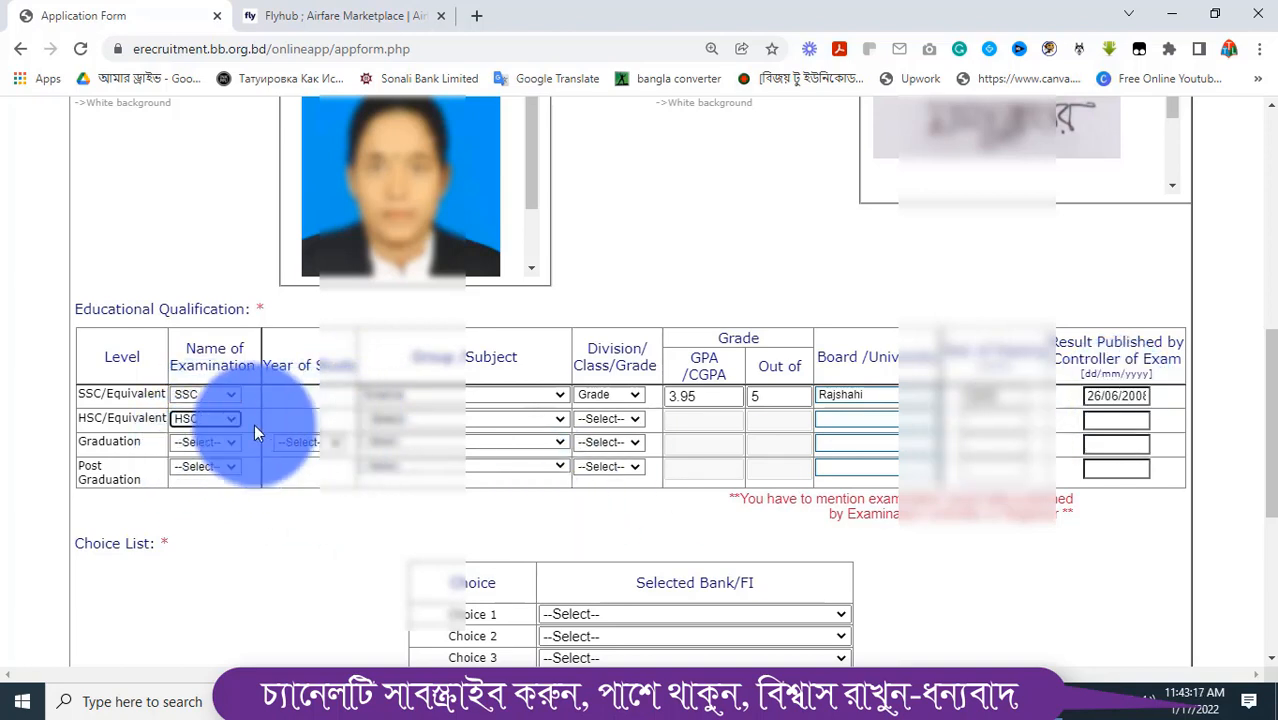
{"action": "left_click", "coordinate": [210, 418]}
{"action": "left_click", "coordinate": [194, 493]}
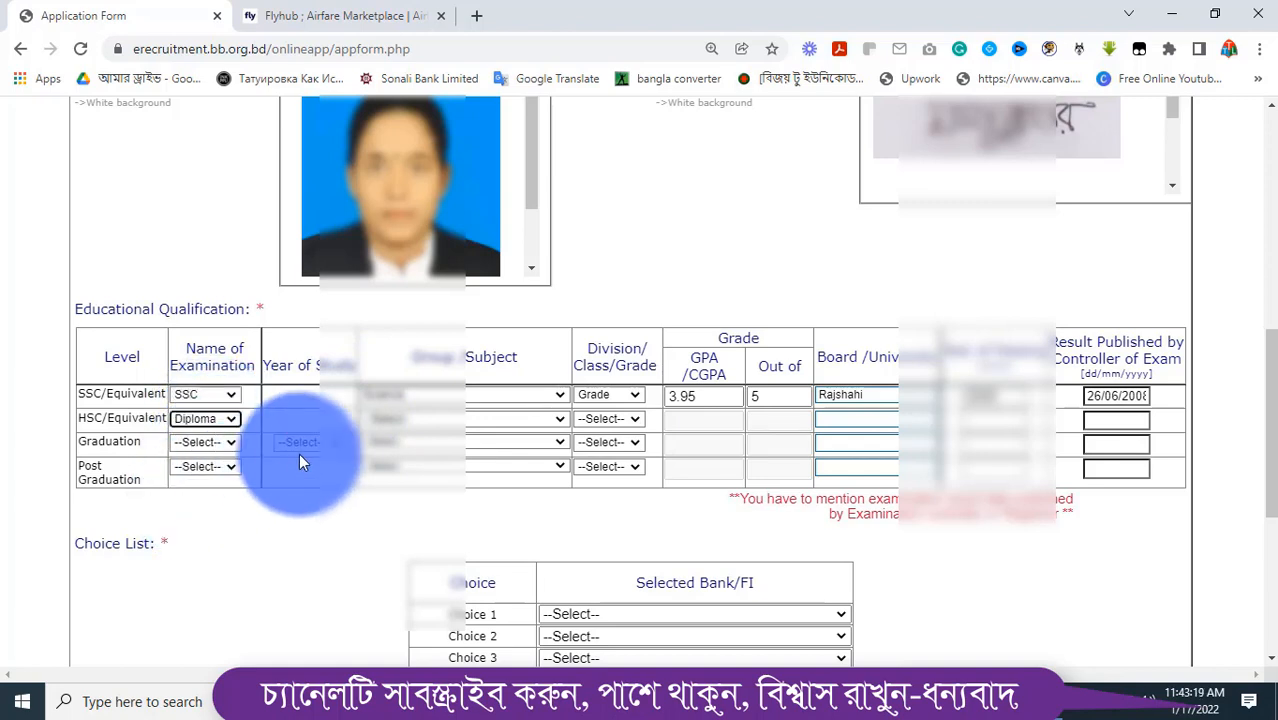
{"action": "left_click", "coordinate": [424, 419]}
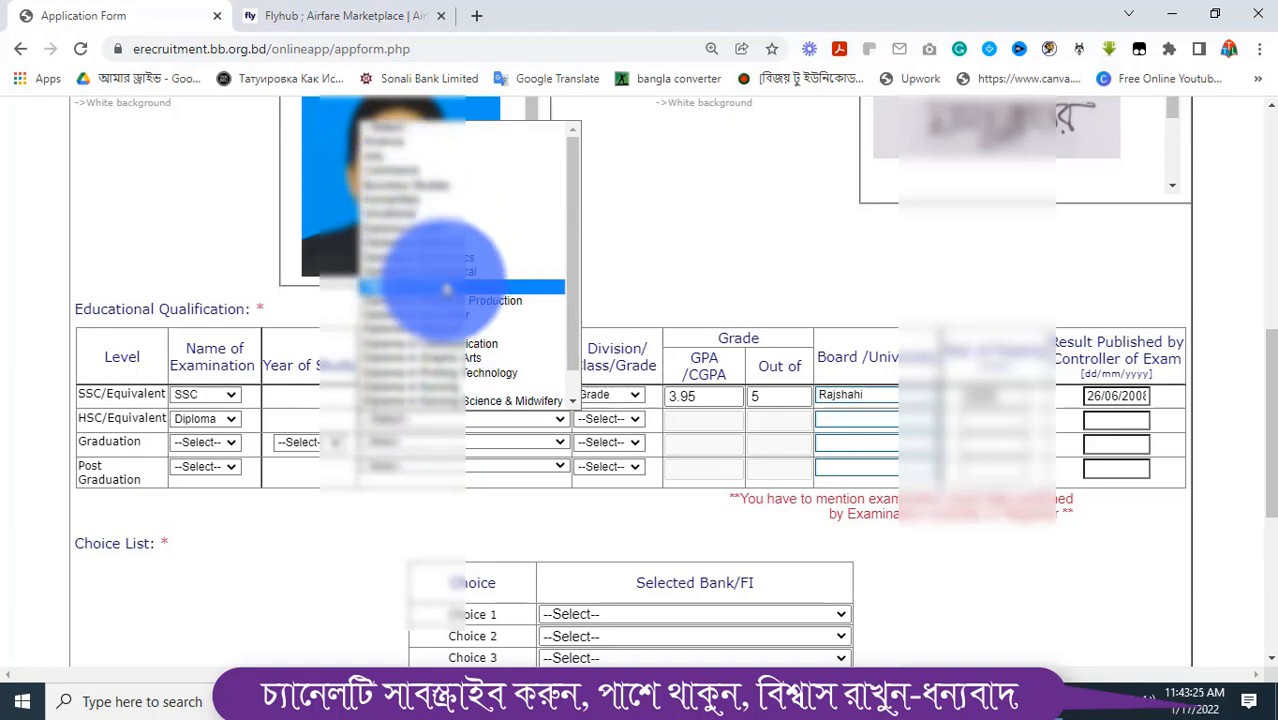
{"action": "scroll", "coordinate": [445, 370], "scroll_direction": "down", "scroll_amount": 1}
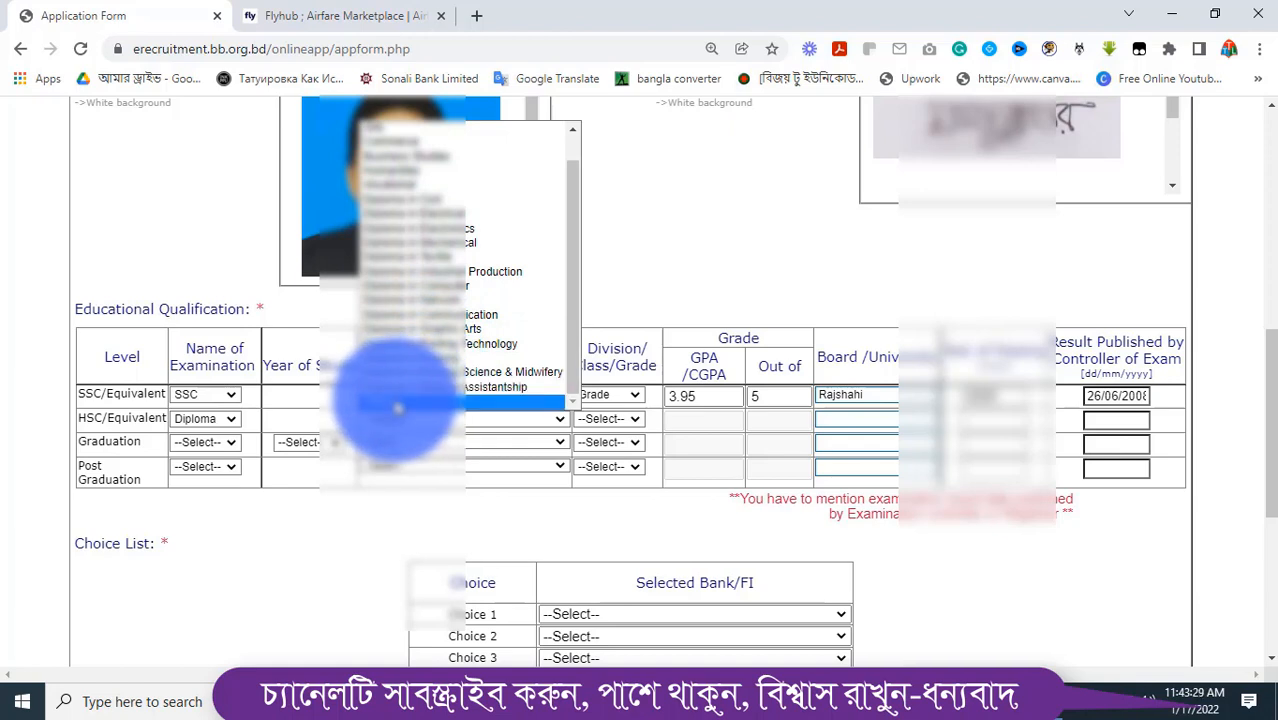
{"action": "left_click", "coordinate": [418, 390]}
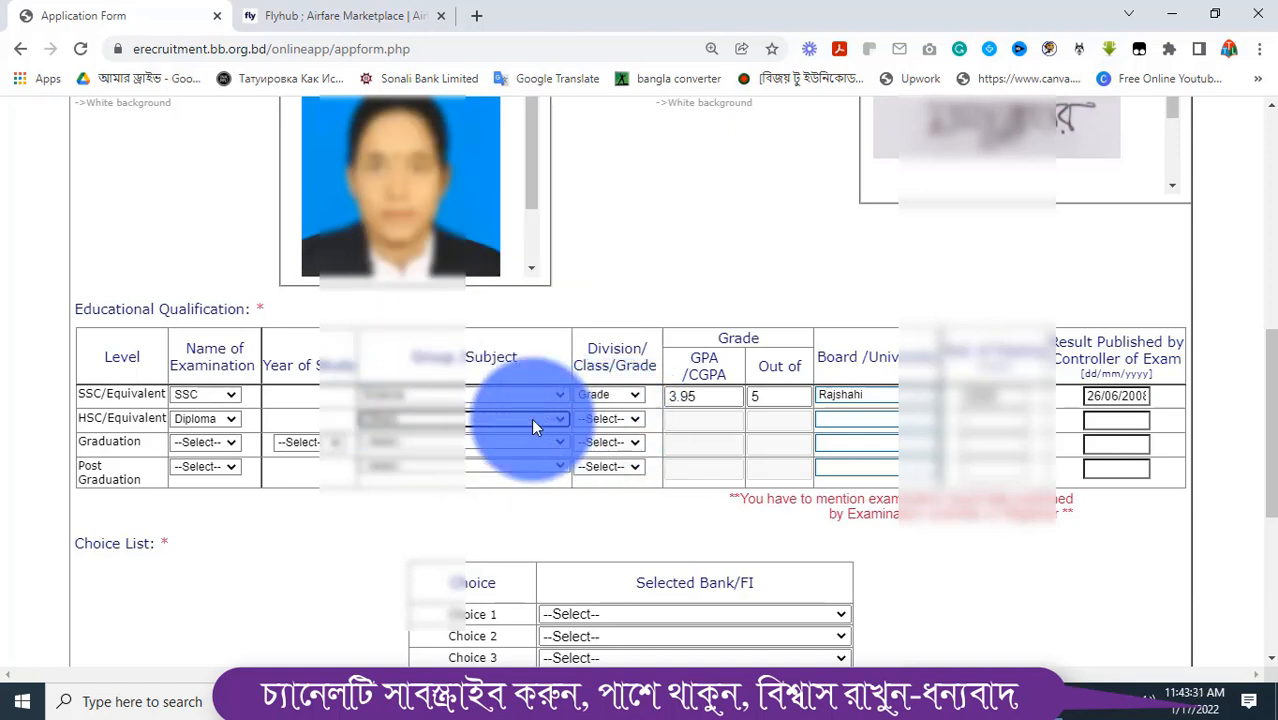
{"action": "left_click", "coordinate": [480, 418]}
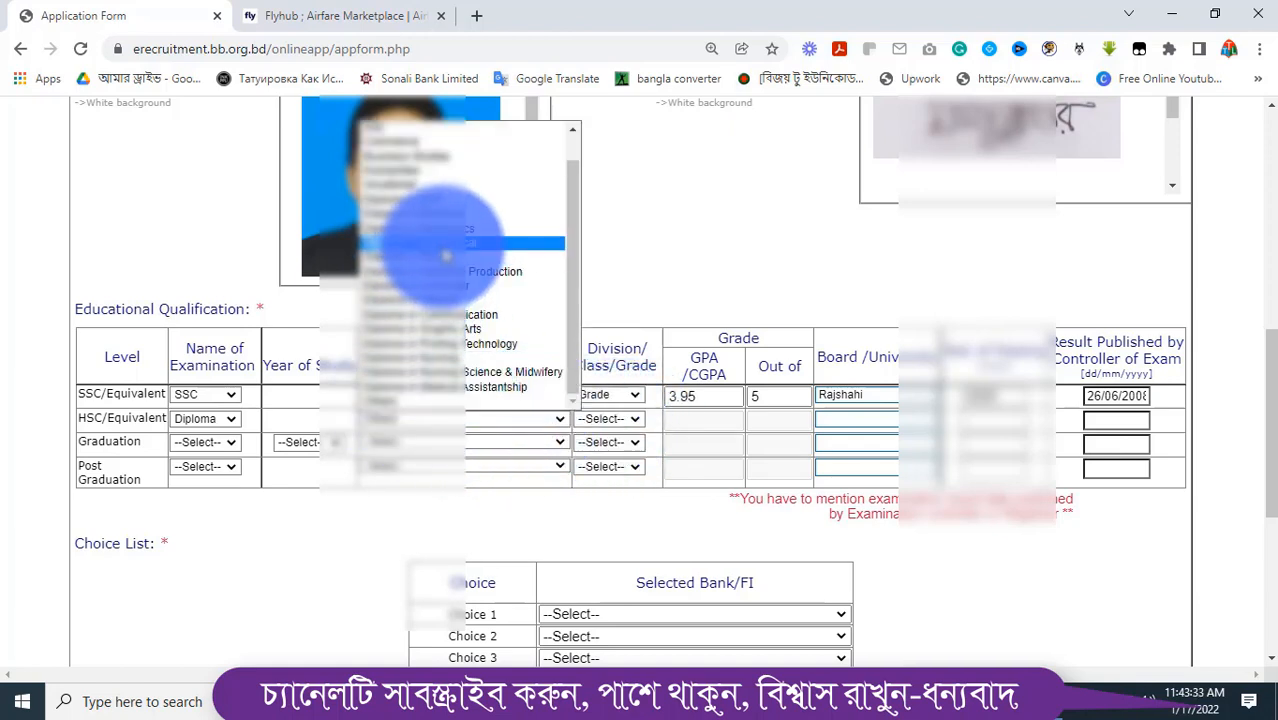
{"action": "scroll", "coordinate": [429, 190], "scroll_direction": "up", "scroll_amount": 1}
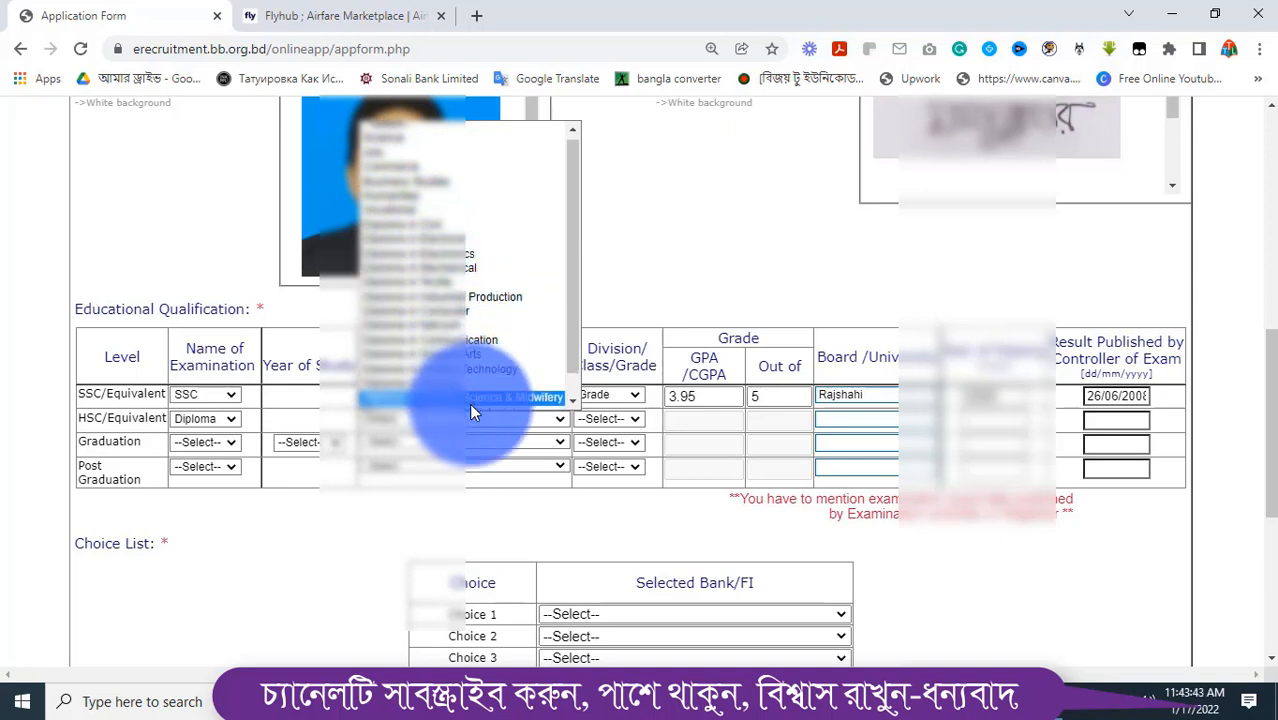
{"action": "scroll", "coordinate": [469, 403], "scroll_direction": "down", "scroll_amount": 1}
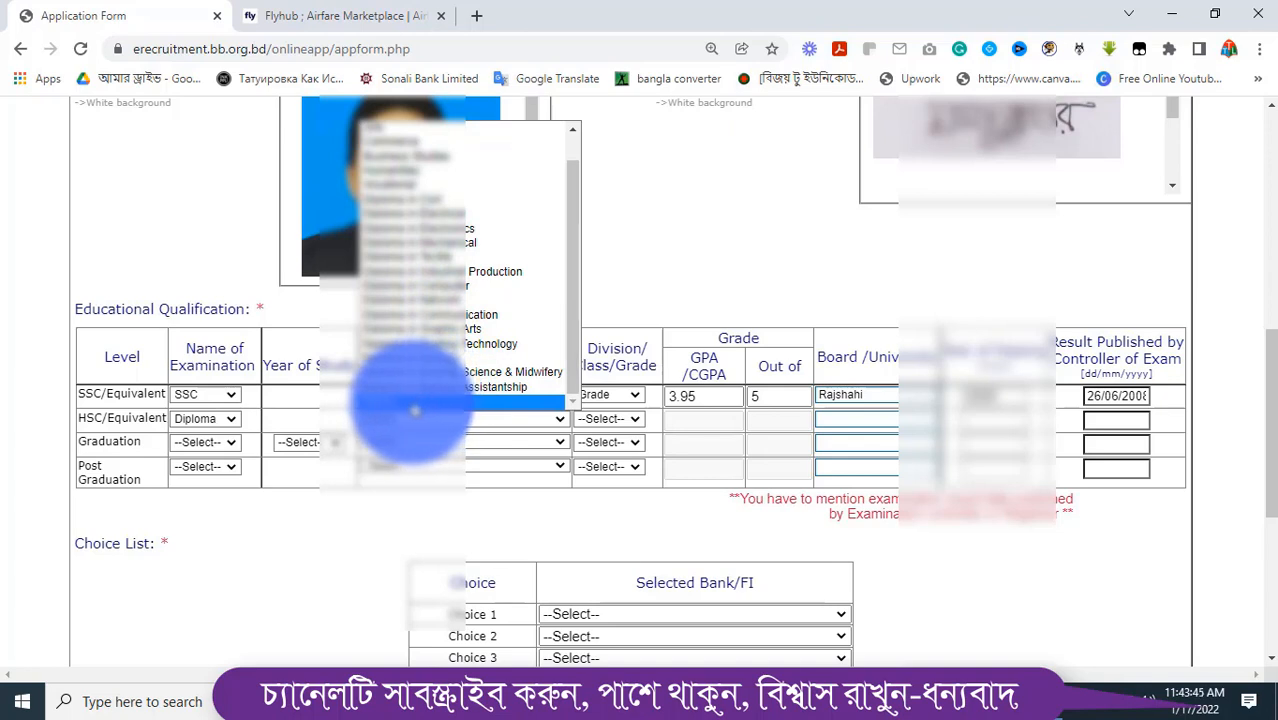
{"action": "left_click", "coordinate": [415, 404]}
Set the diploma result type to Grade with GPA 3.34 out of 4
{"action": "left_click", "coordinate": [618, 416]}
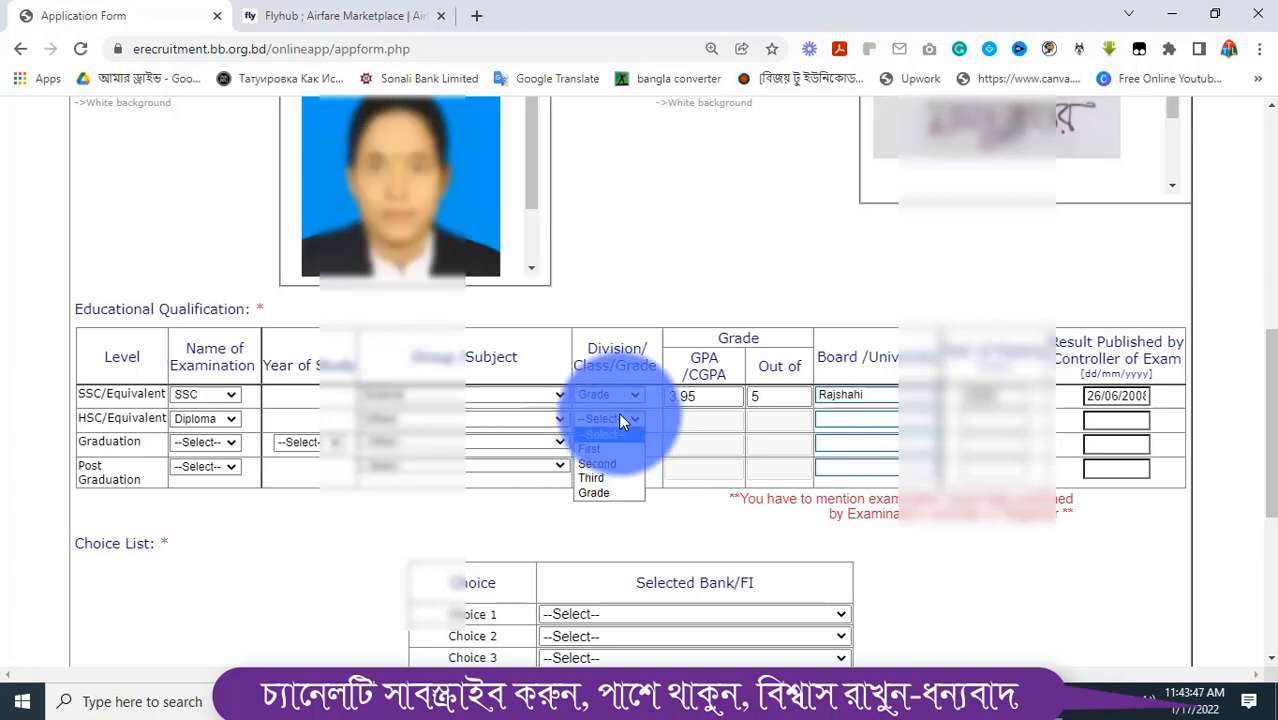
{"action": "left_click", "coordinate": [595, 492]}
{"action": "left_click", "coordinate": [708, 419]}
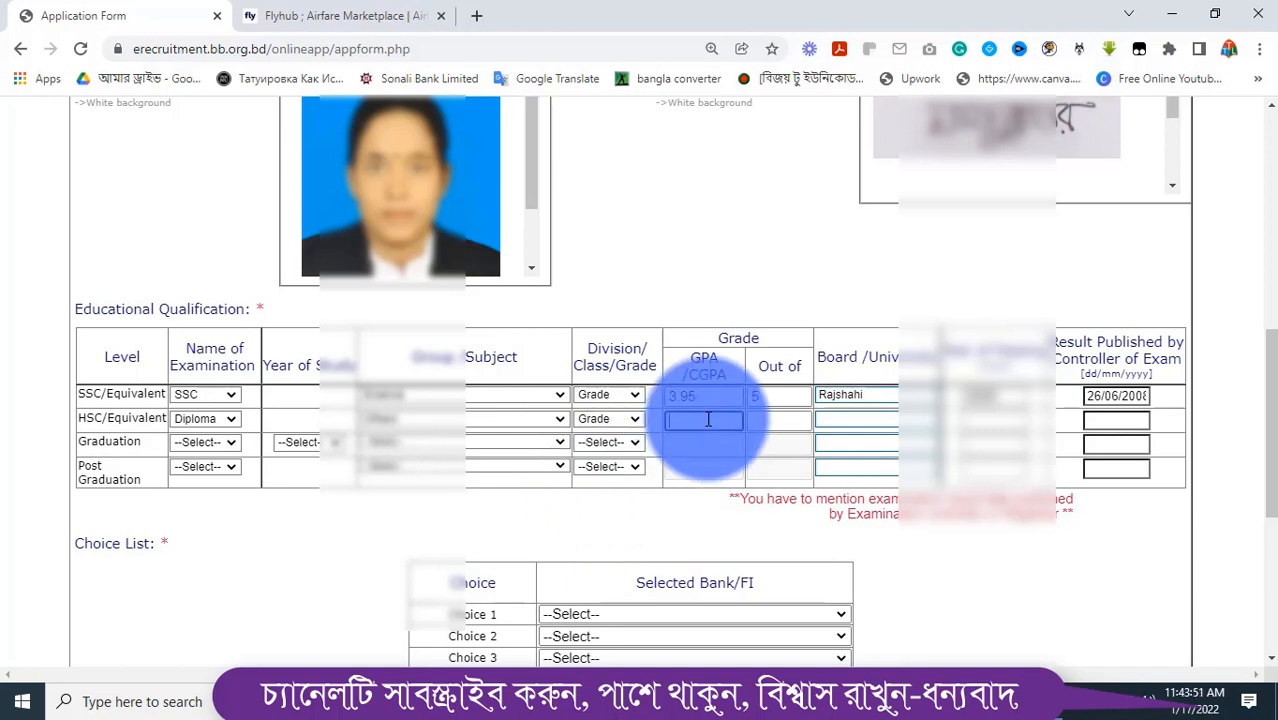
{"action": "type", "text": "3.34"}
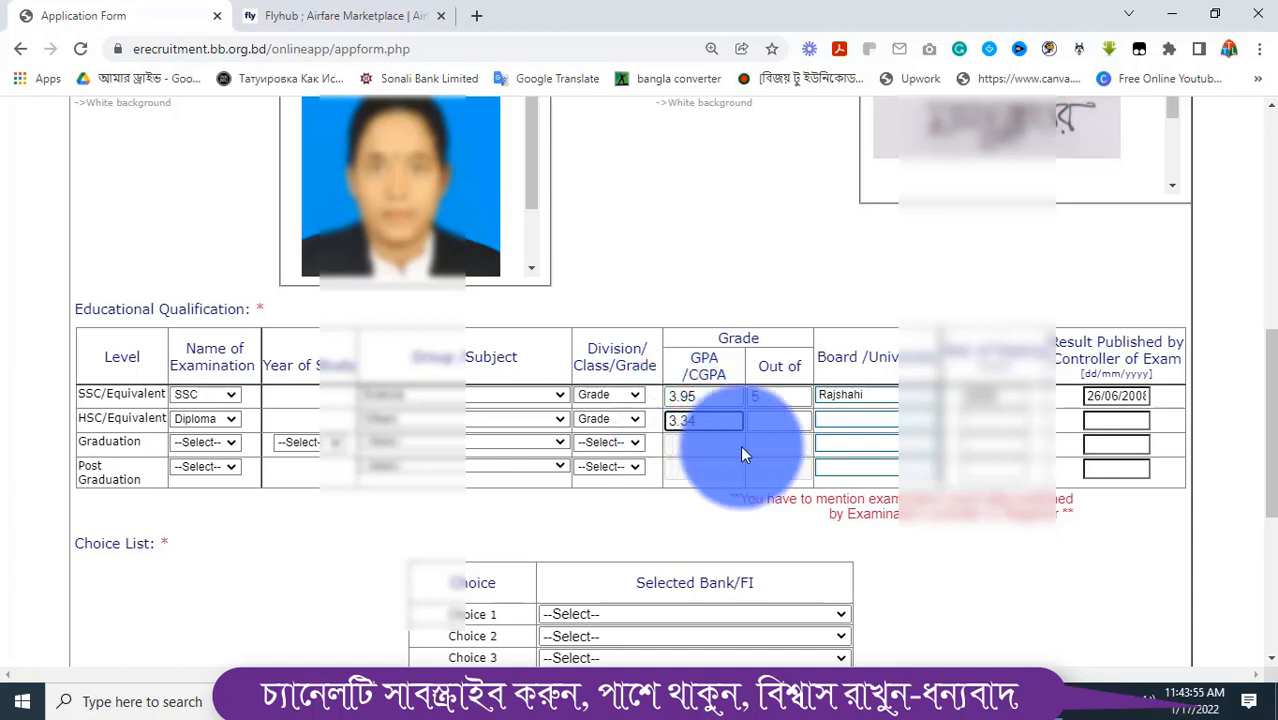
{"action": "left_click", "coordinate": [779, 421]}
{"action": "type", "text": "4"}
Enter the diploma board as BTUEB and result date 09/01/2013
{"action": "key", "text": "Tab"}
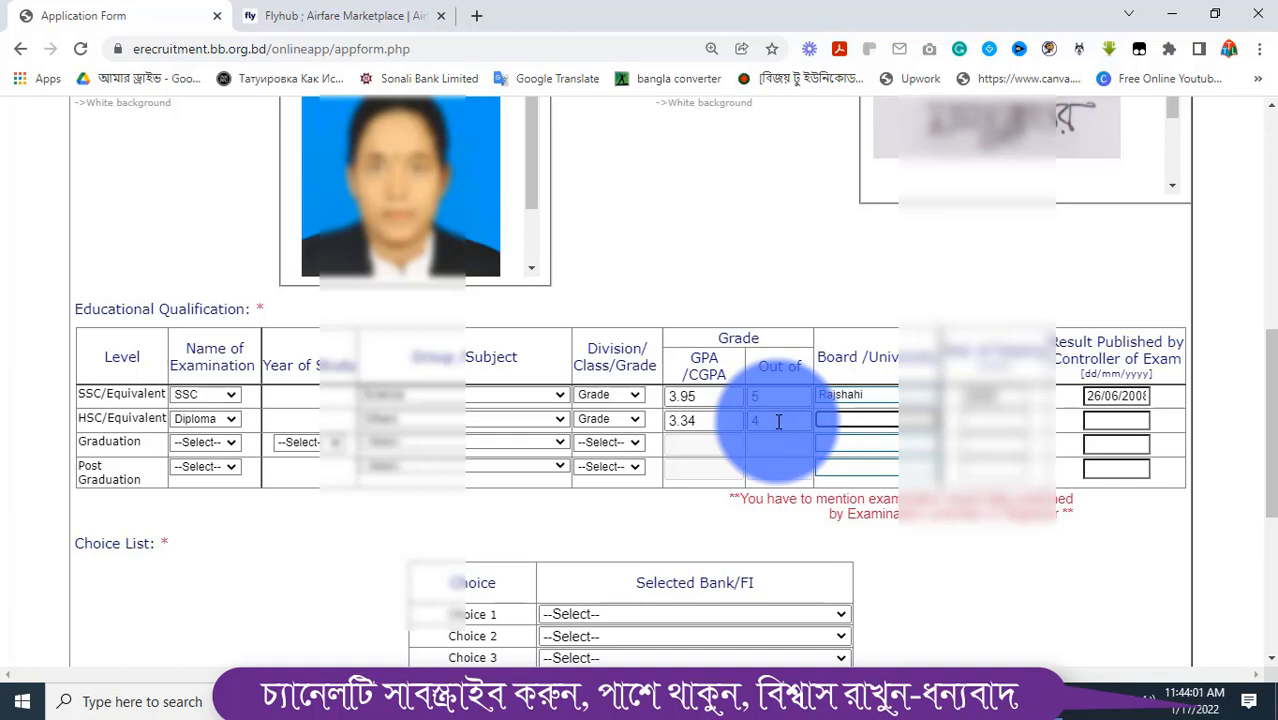
{"action": "type", "text": "BT"}
{"action": "type", "text": "U"}
{"action": "type", "text": "EB"}
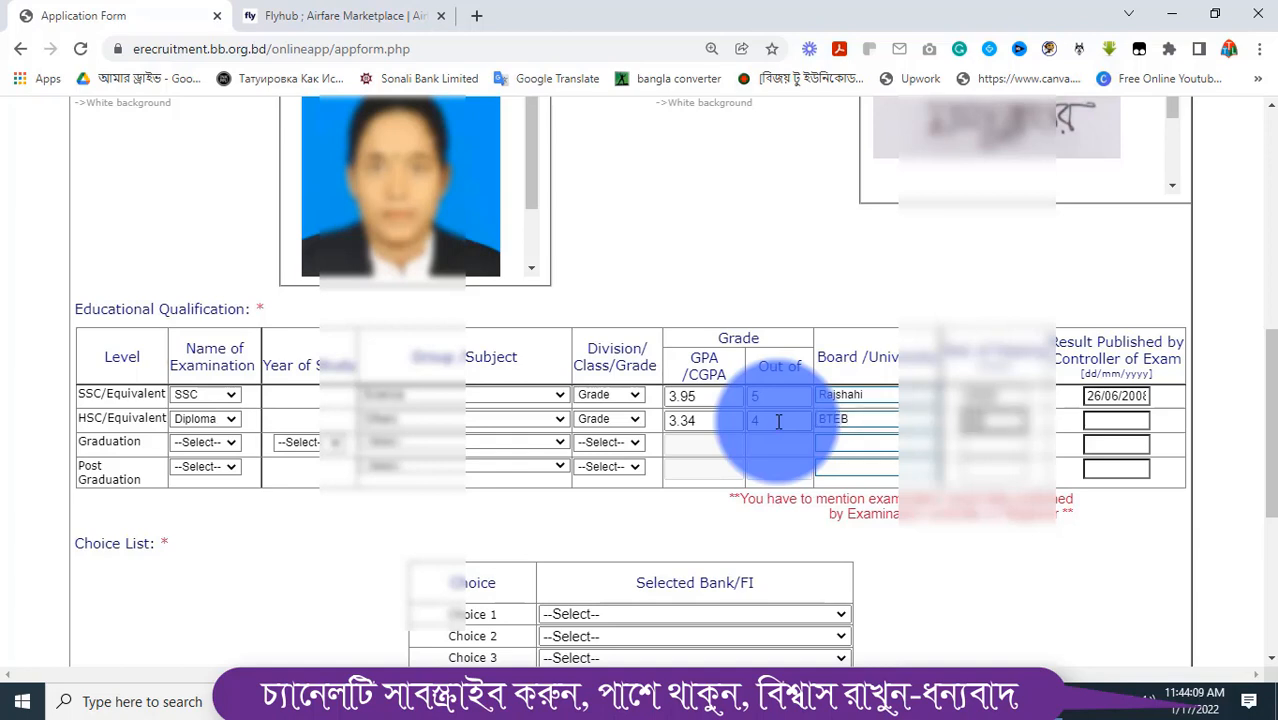
{"action": "key", "text": "Tab"}
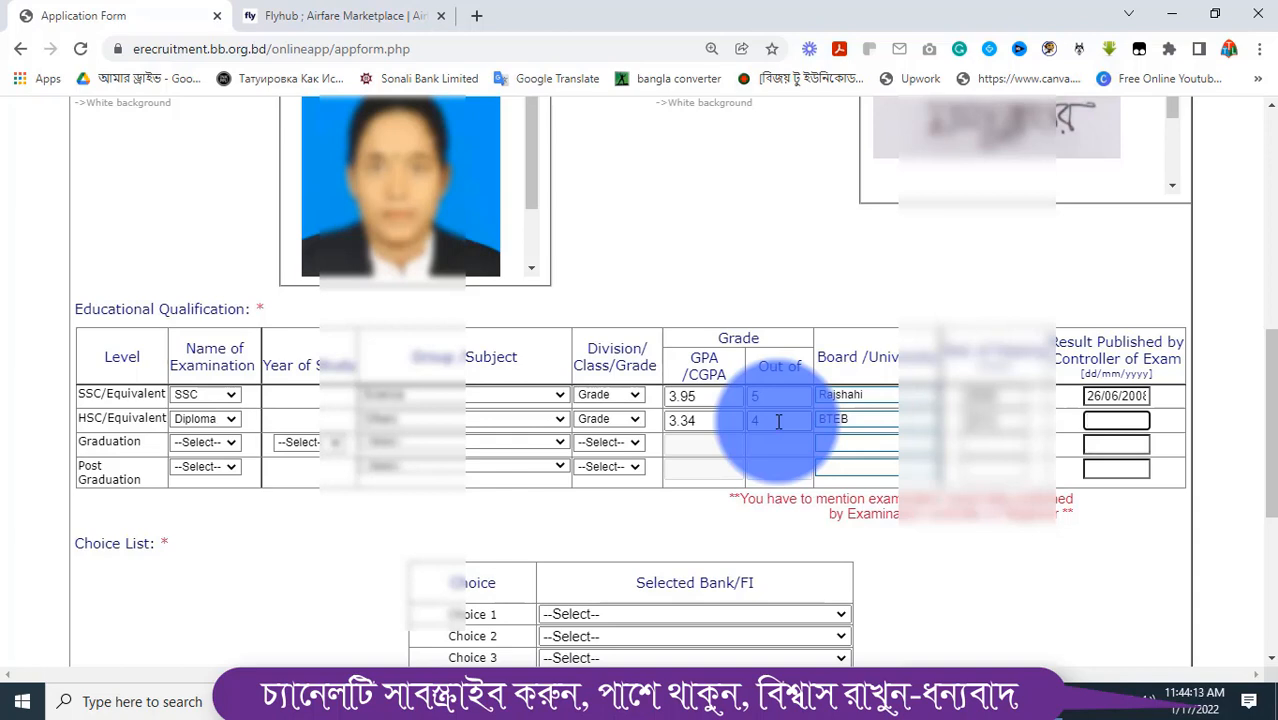
{"action": "type", "text": "09/01/2013"}
{"action": "key", "text": "Tab"}
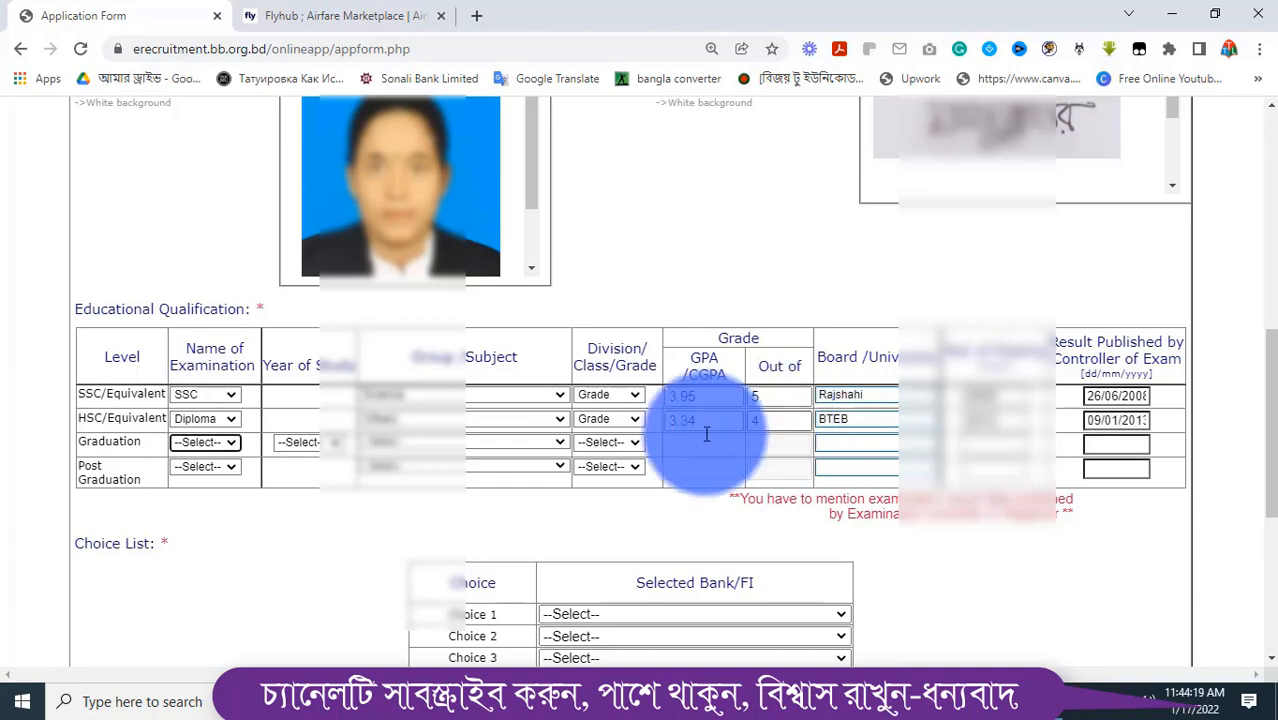
Set the Graduation degree to Others with 3 years of study and choose its subject
{"action": "left_click", "coordinate": [212, 442]}
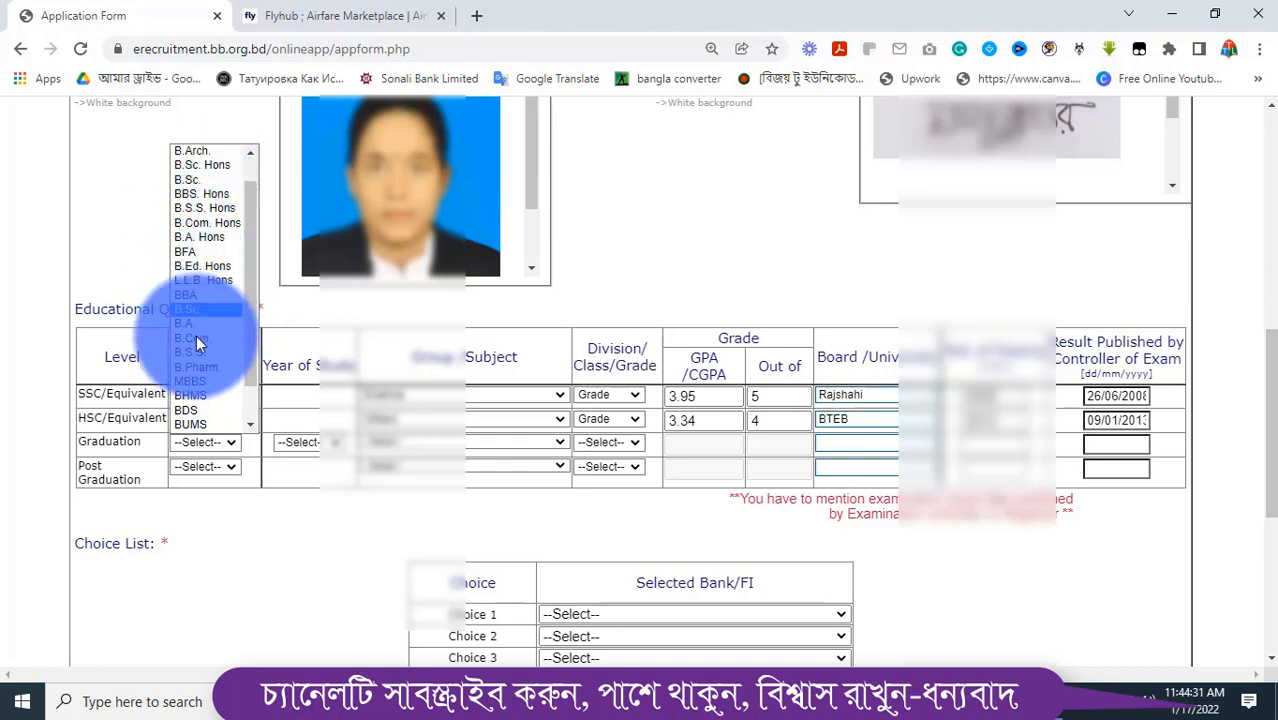
{"action": "scroll", "coordinate": [196, 343], "scroll_direction": "down", "scroll_amount": 1}
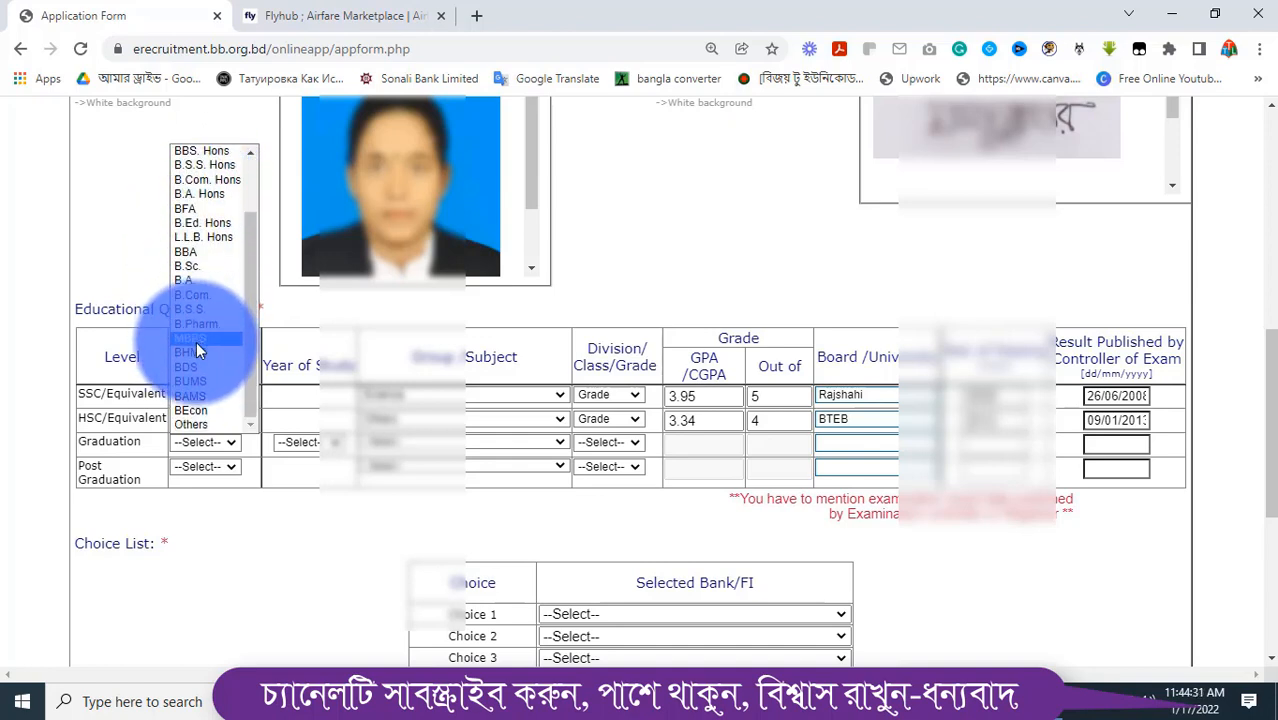
{"action": "left_click", "coordinate": [197, 425]}
{"action": "left_click", "coordinate": [306, 444]}
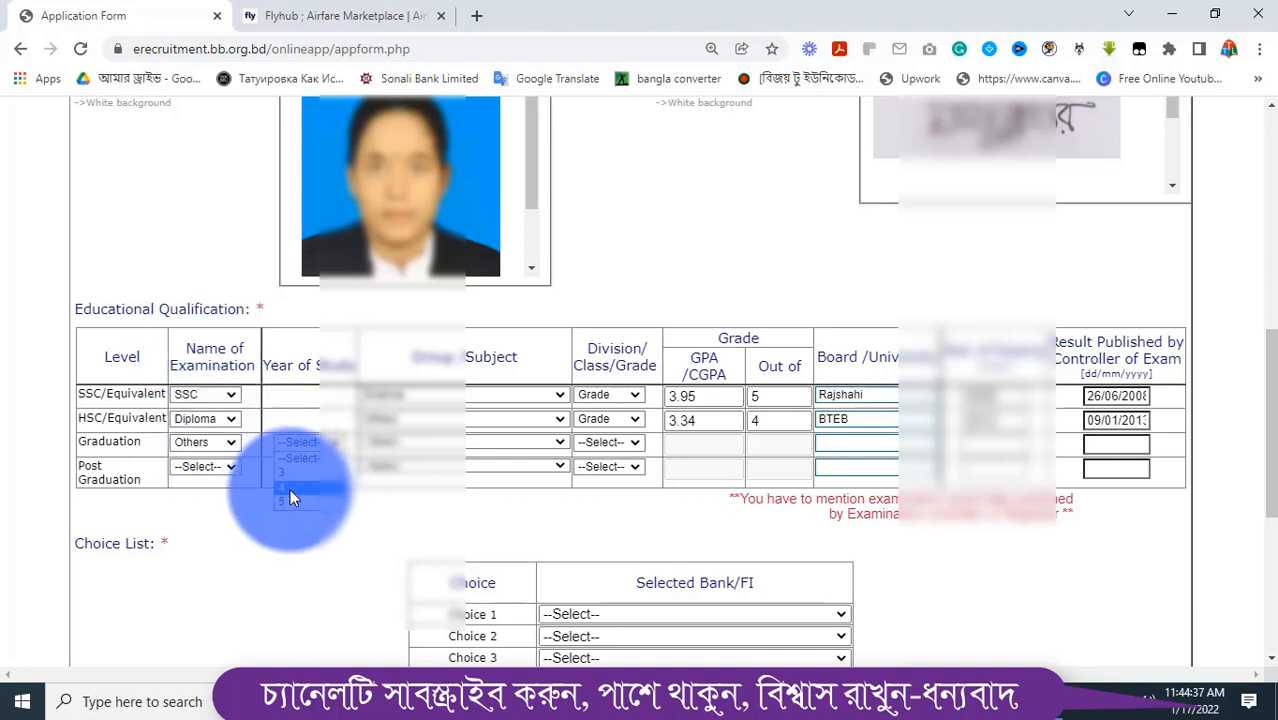
{"action": "left_click", "coordinate": [296, 471]}
{"action": "left_click", "coordinate": [442, 446]}
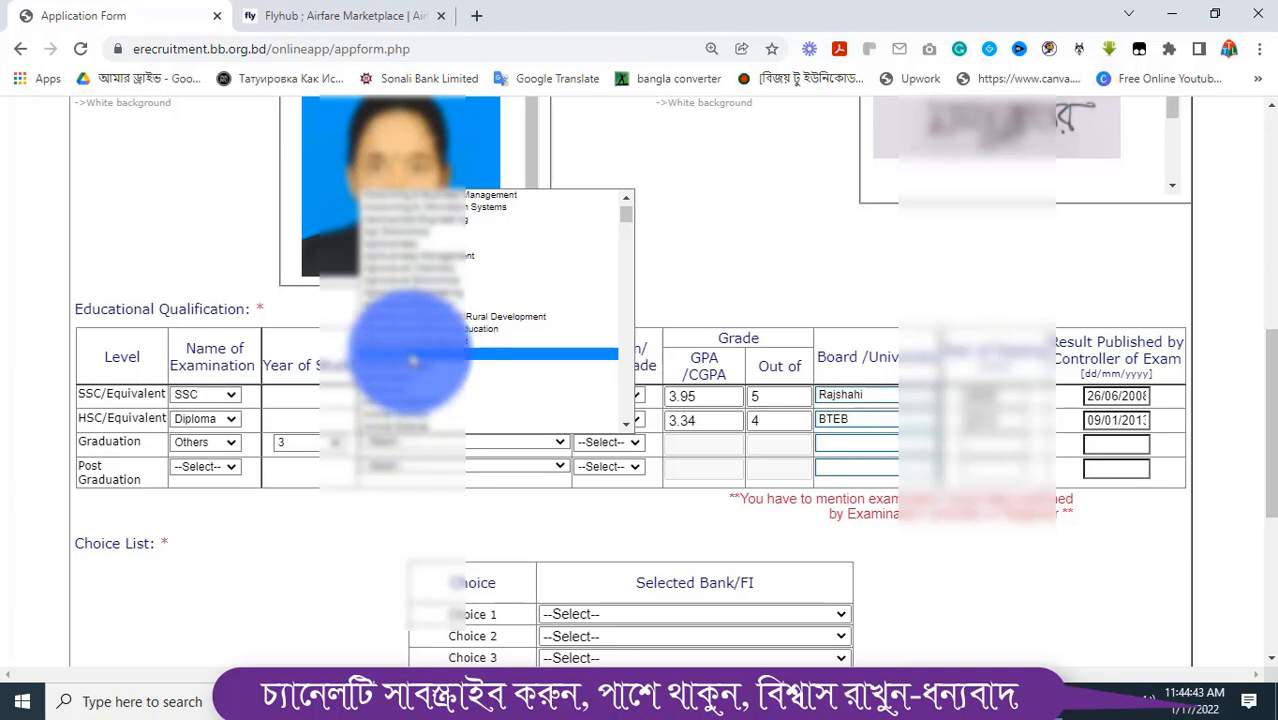
{"action": "left_click", "coordinate": [412, 358]}
Give Graduation Grade division, CGPA 3.00 out of 4, board BOU, 2019, result date 07/06/2018
{"action": "left_click", "coordinate": [604, 441]}
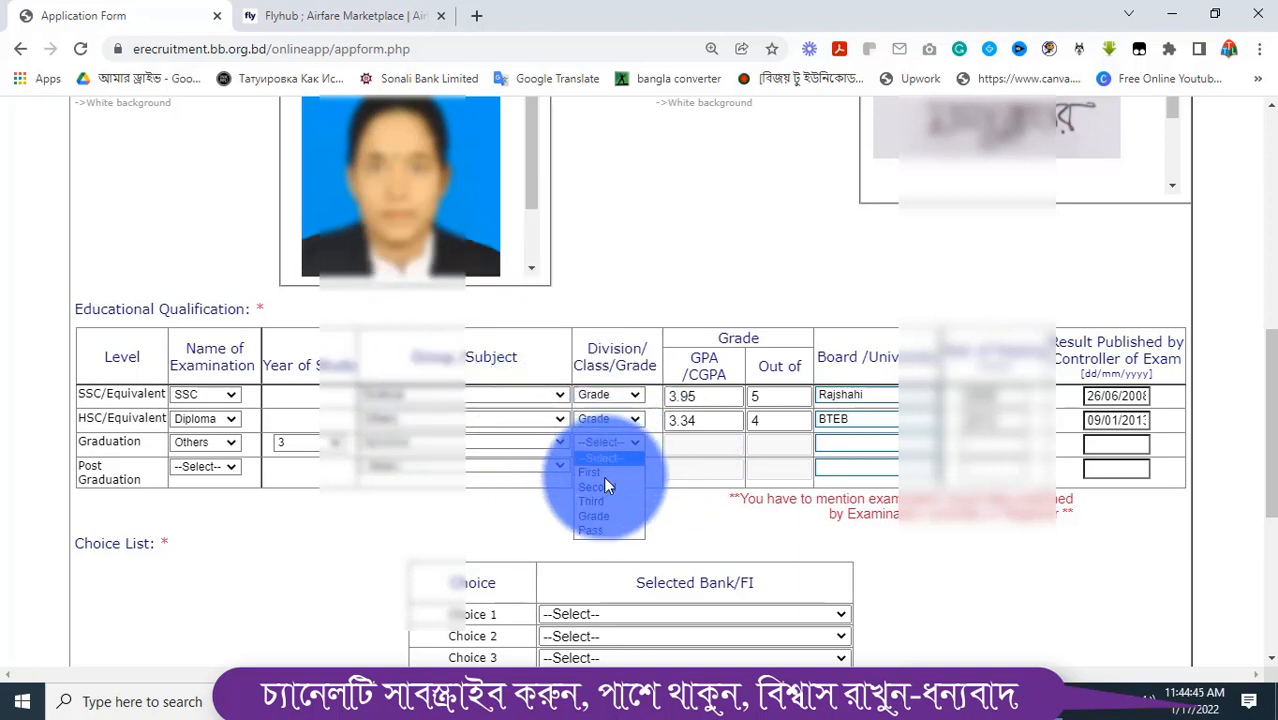
{"action": "left_click", "coordinate": [593, 517]}
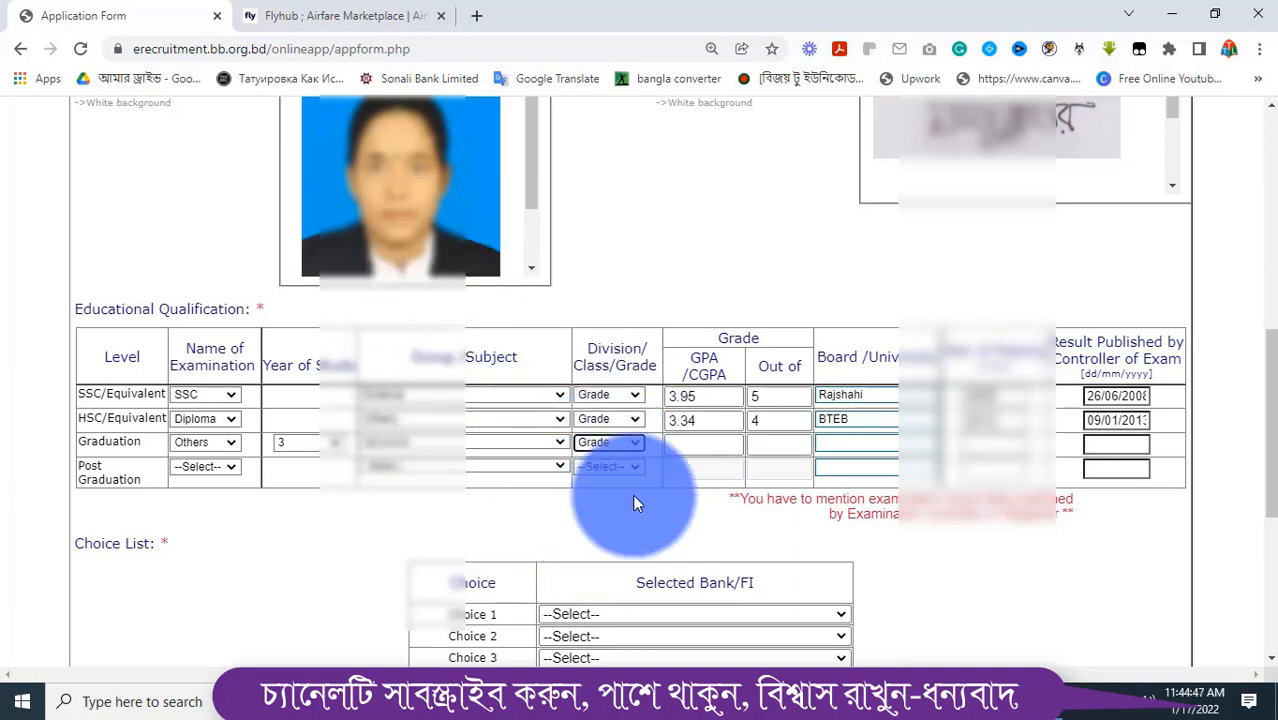
{"action": "left_click", "coordinate": [702, 442]}
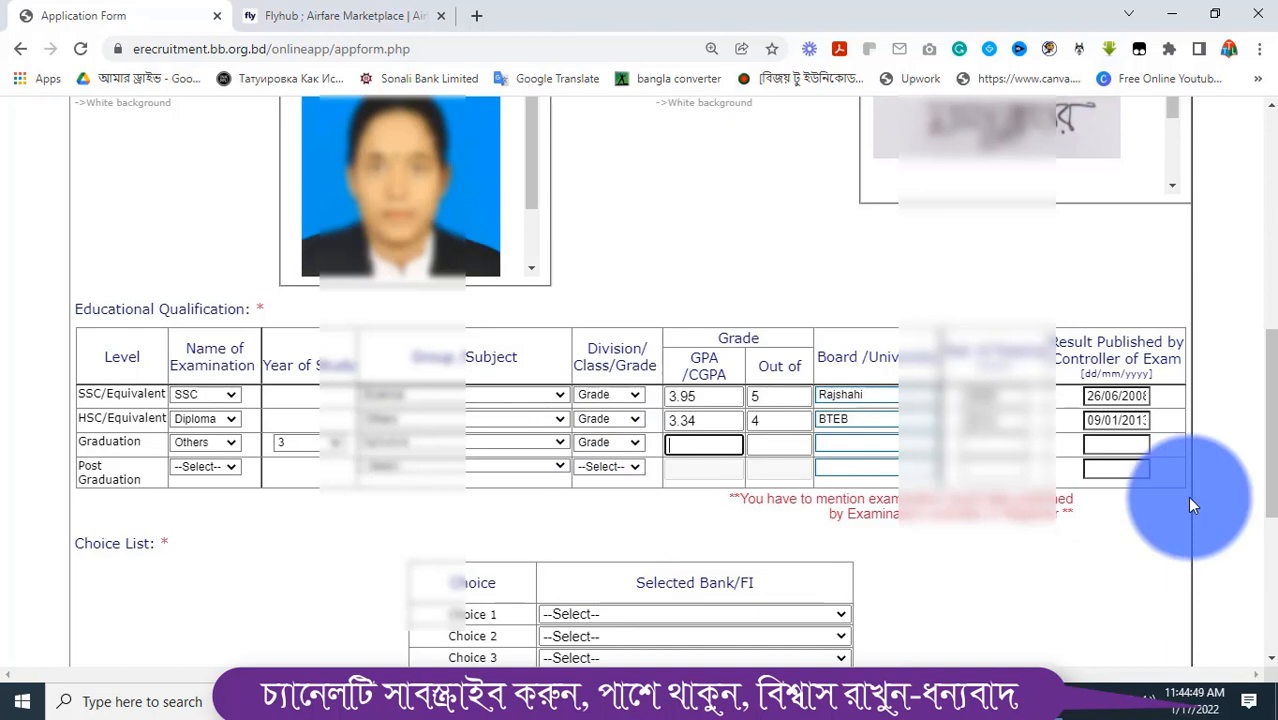
{"action": "type", "text": "3.00"}
{"action": "key", "text": "Tab"}
{"action": "type", "text": "4"}
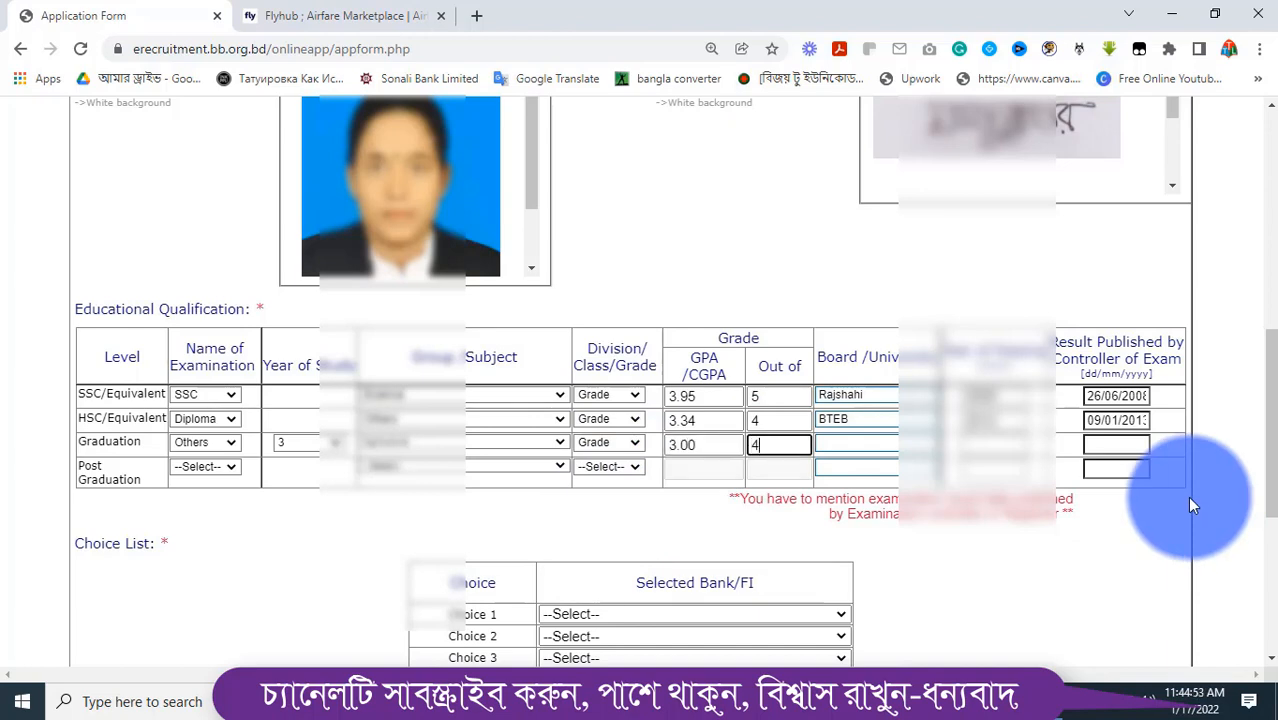
{"action": "key", "text": "Tab"}
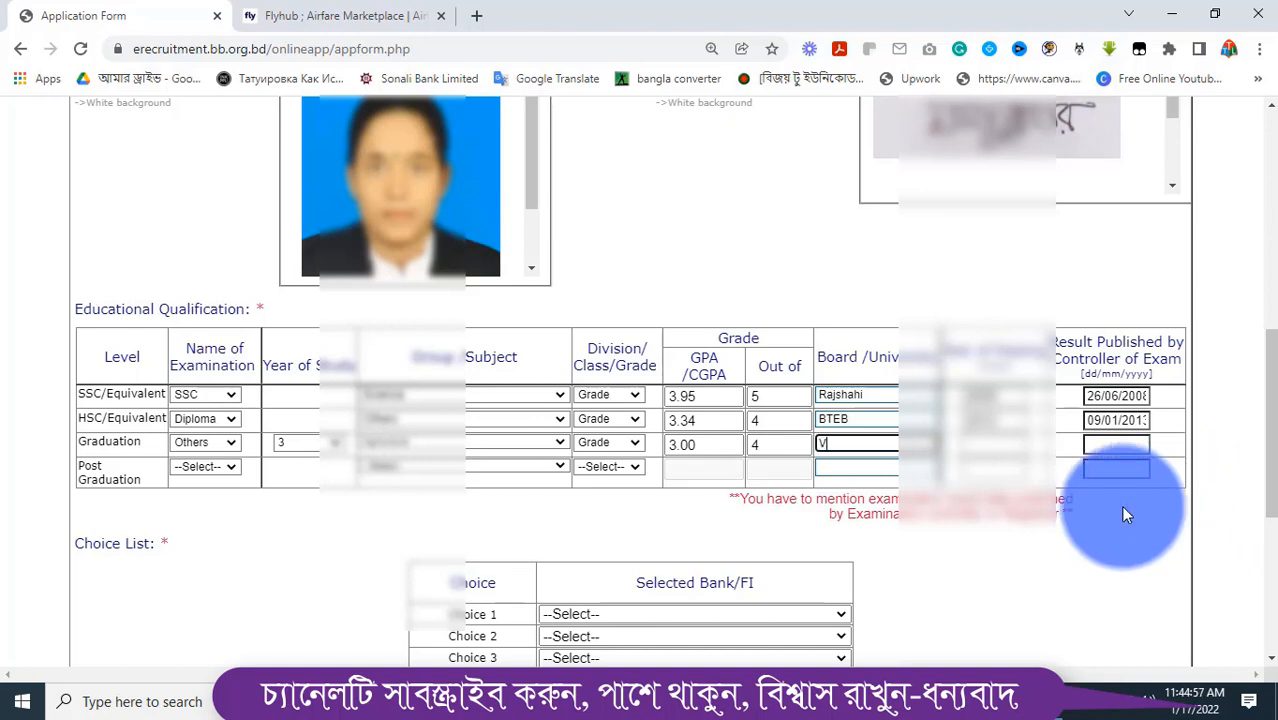
{"action": "type", "text": "BOU"}
{"action": "key", "text": "Tab"}
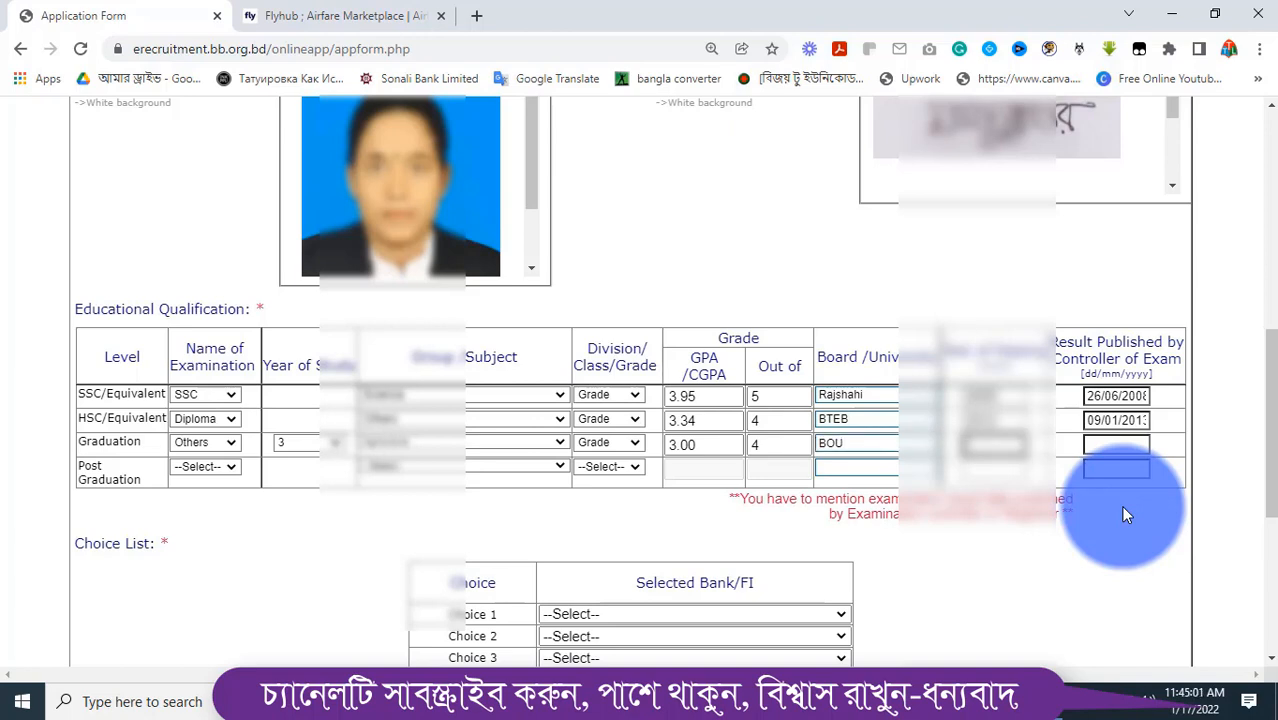
{"action": "type", "text": "2019"}
{"action": "key", "text": "Tab"}
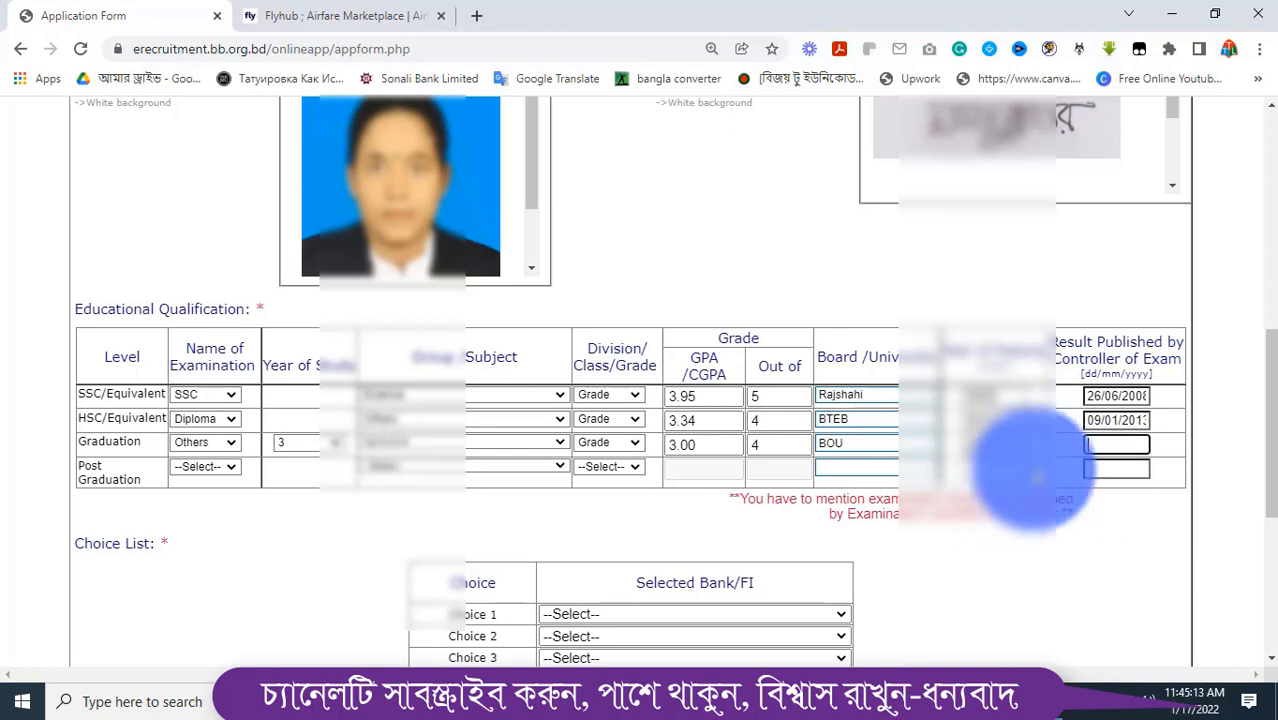
{"action": "type", "text": "07/06/2018"}
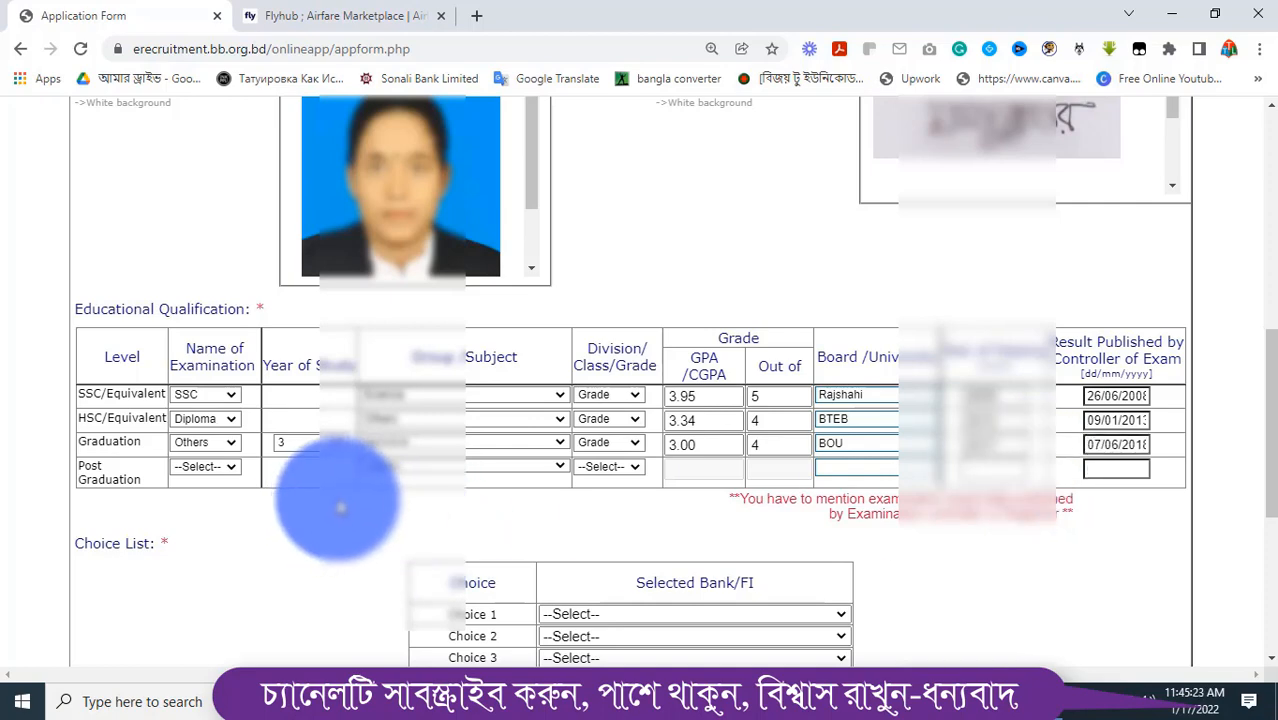
Scroll down to the Choice List and open the Choice 1 bank dropdown
{"action": "scroll", "coordinate": [340, 510], "scroll_direction": "down", "scroll_amount": 2}
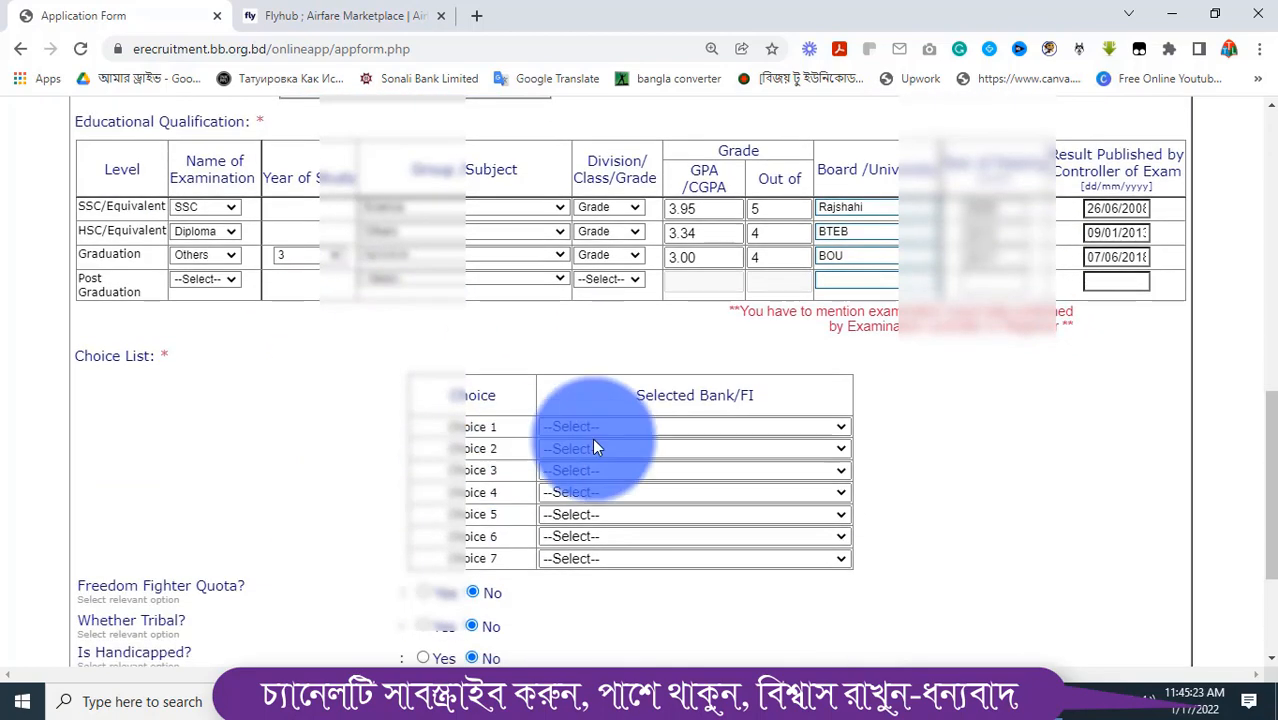
{"action": "left_click", "coordinate": [674, 426]}
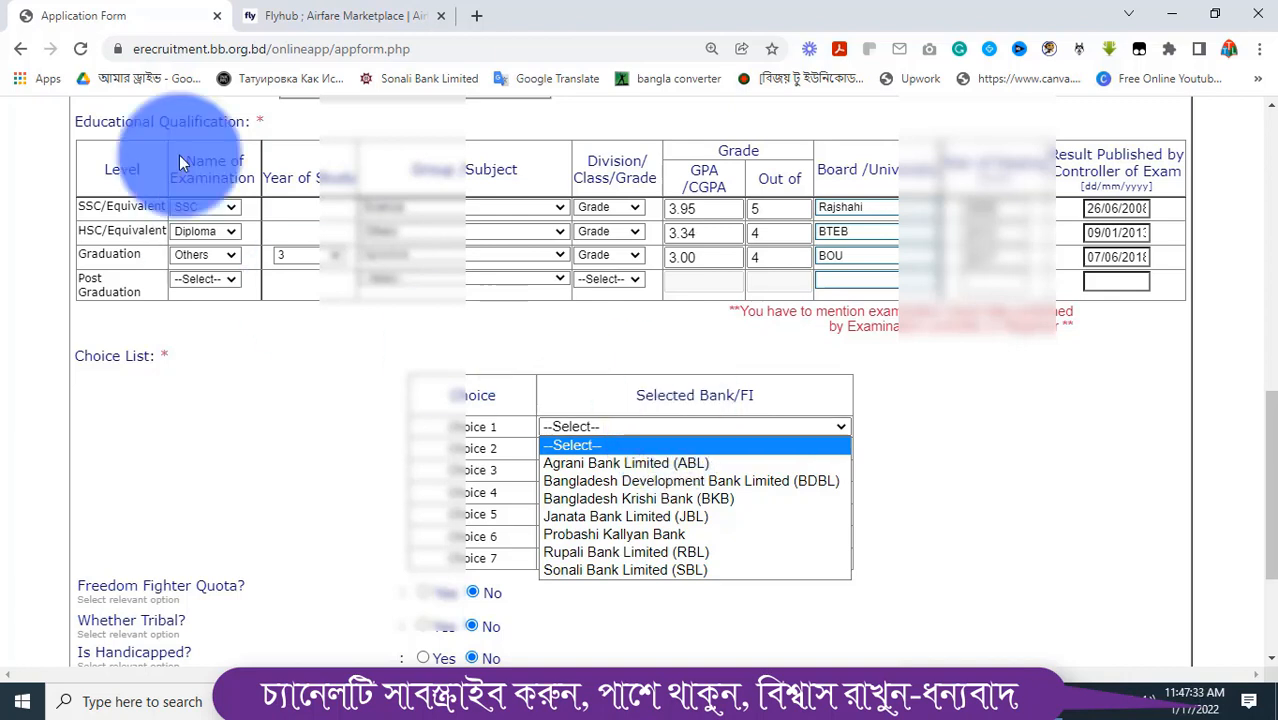
Set bank choices 1–3 to BDBL, Bangladesh Krishi Bank and Janata Bank
{"action": "left_click", "coordinate": [1057, 707]}
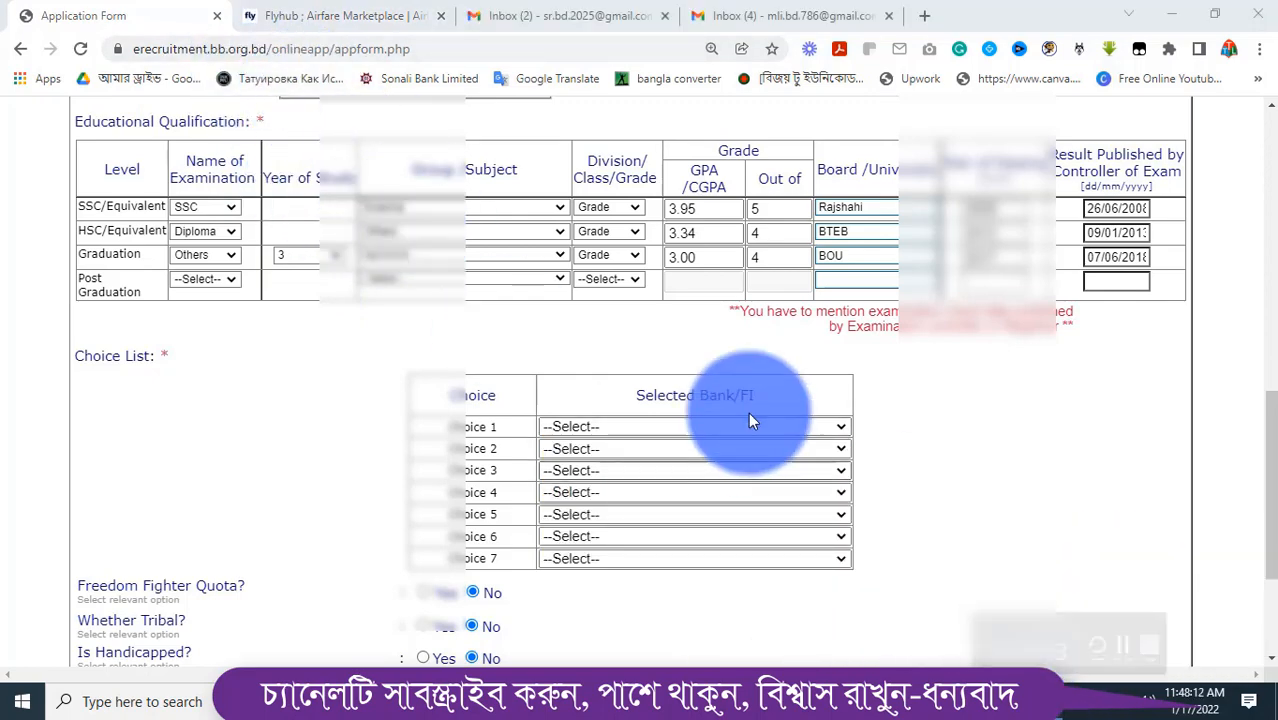
{"action": "left_click", "coordinate": [684, 431]}
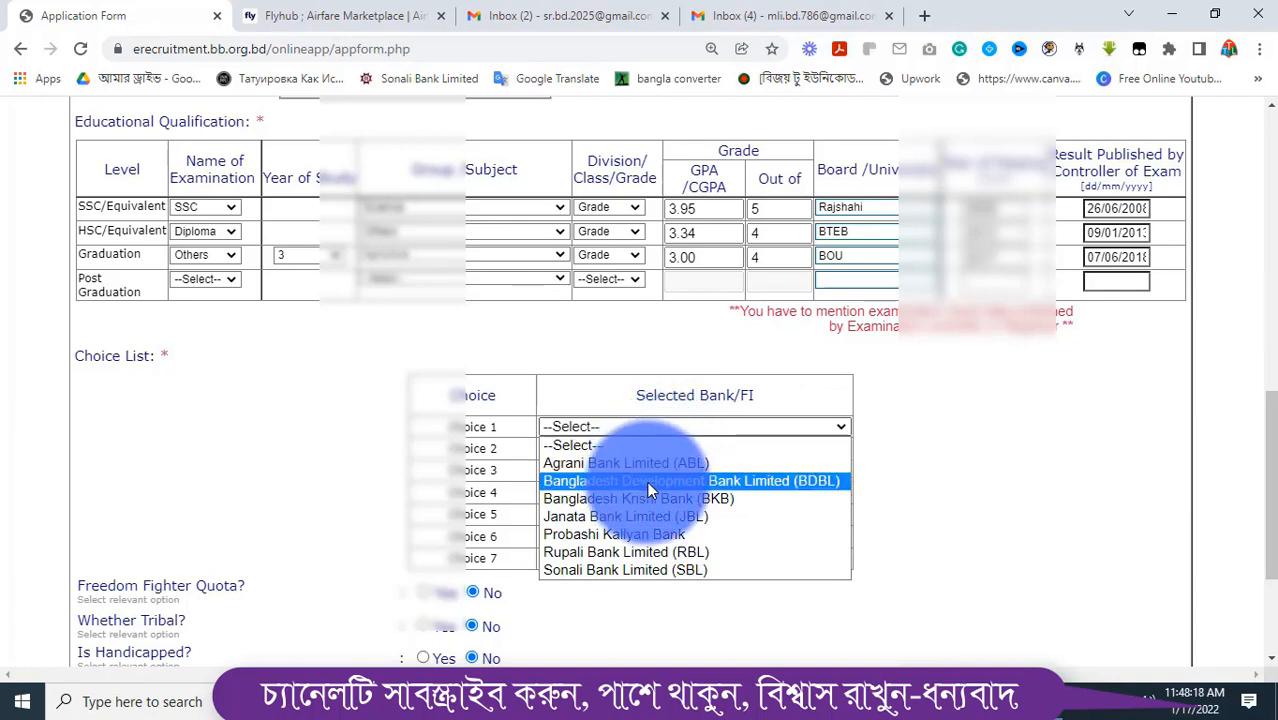
{"action": "left_click", "coordinate": [647, 481]}
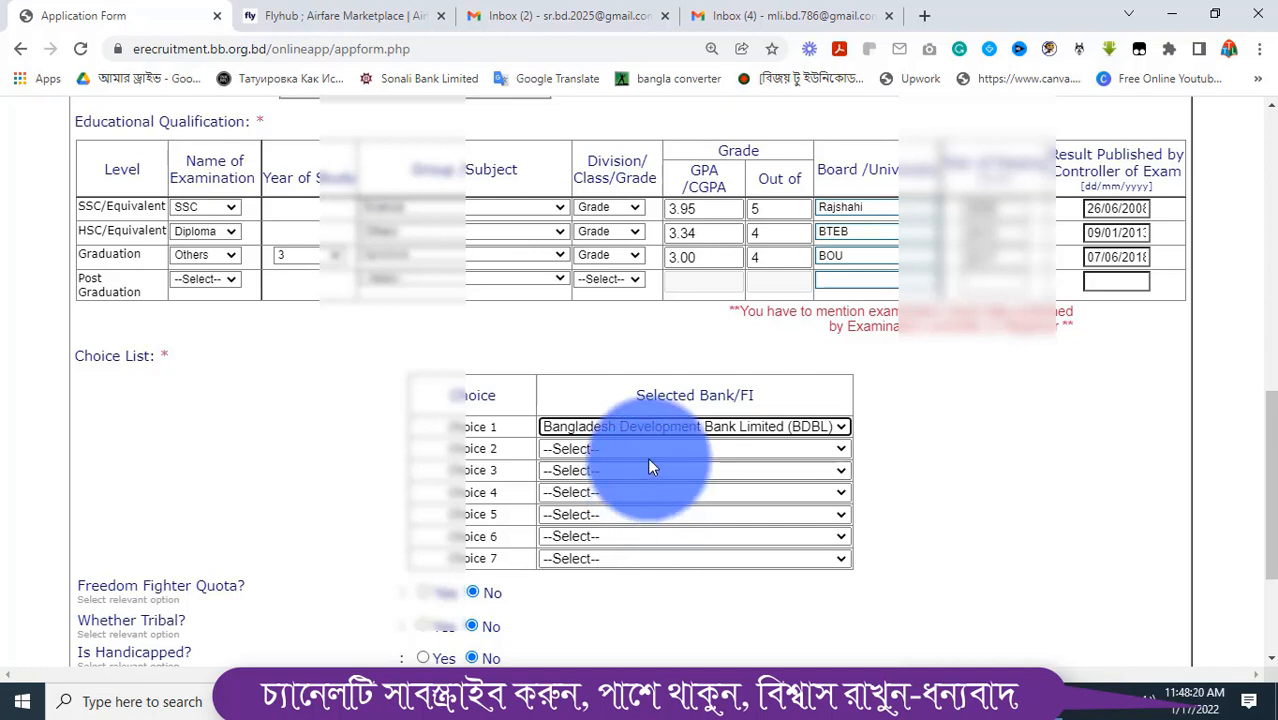
{"action": "left_click", "coordinate": [655, 447]}
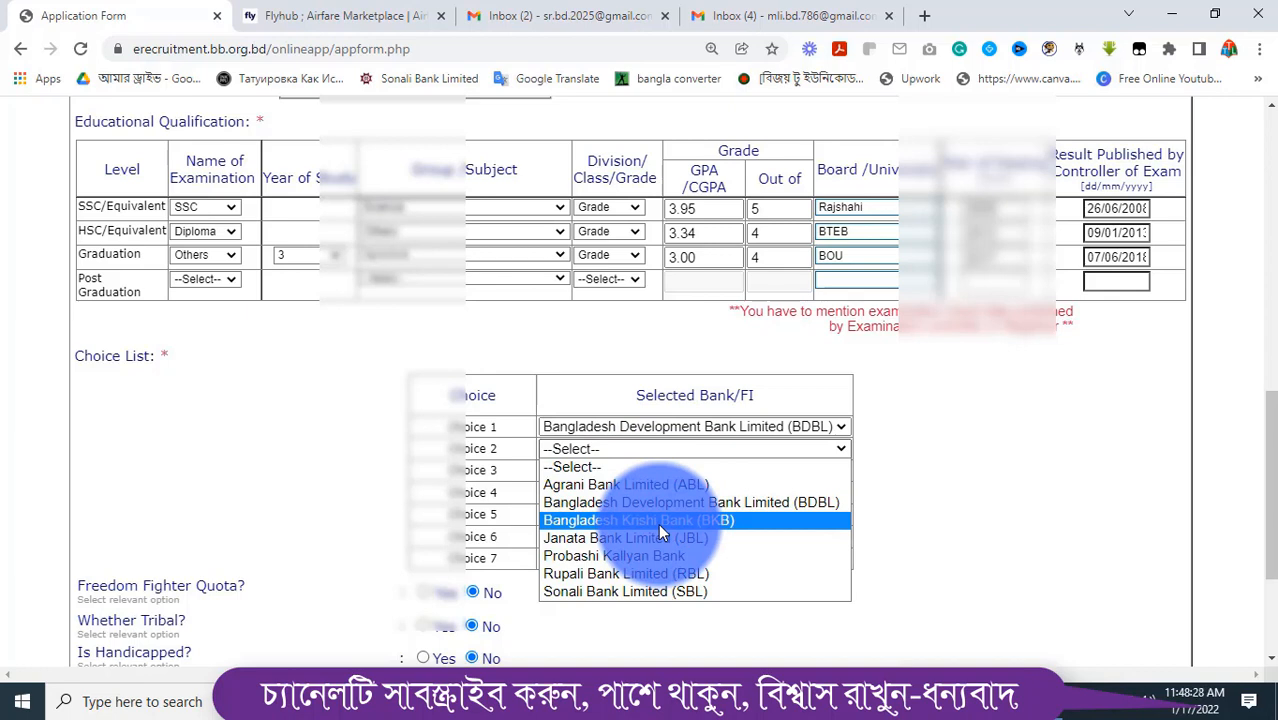
{"action": "left_click", "coordinate": [658, 523]}
{"action": "left_click", "coordinate": [638, 469]}
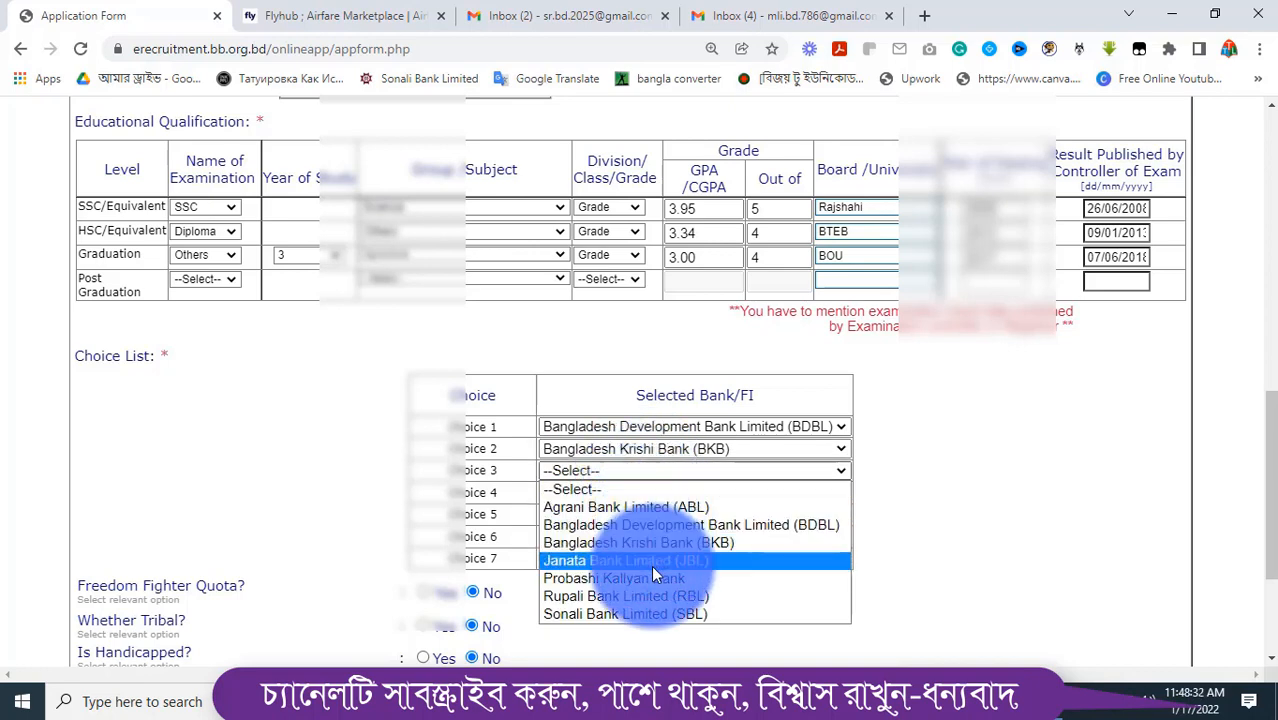
{"action": "left_click", "coordinate": [651, 563]}
Set choices 4–7 to Probashi Kallyan, Sonali, Rupali and Agrani Bank
{"action": "left_click", "coordinate": [624, 492]}
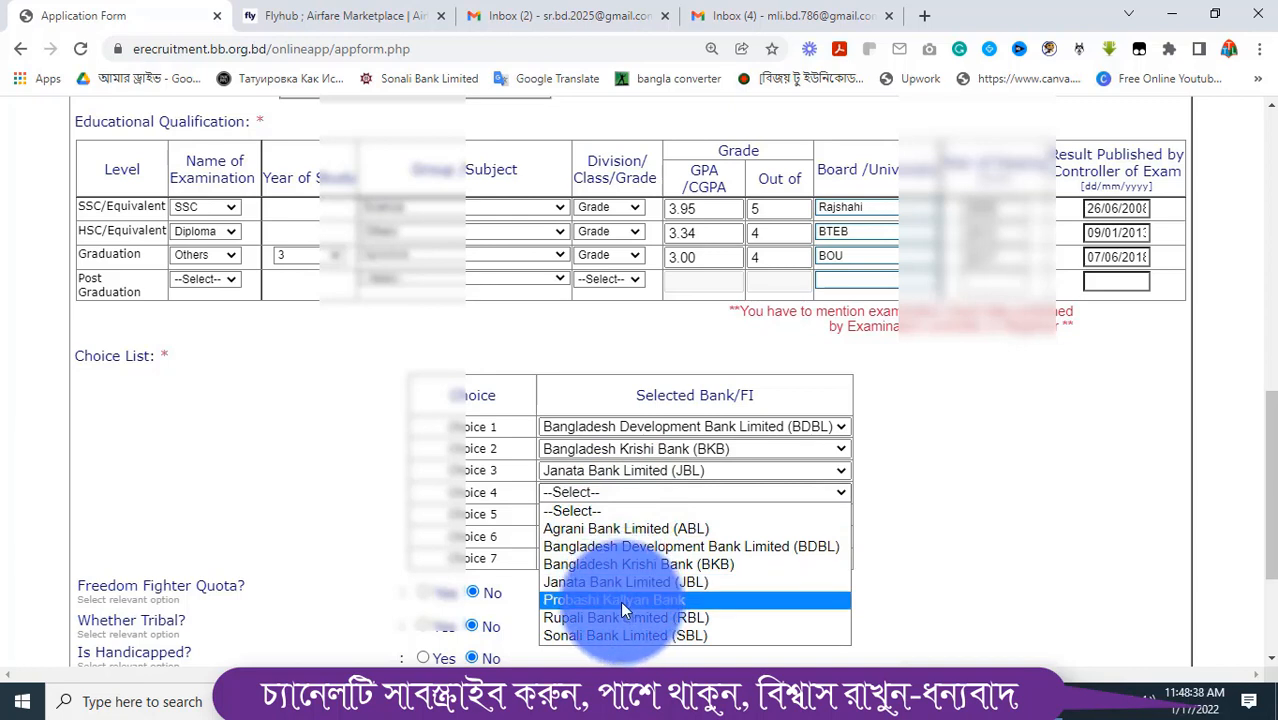
{"action": "left_click", "coordinate": [620, 602]}
{"action": "left_click", "coordinate": [617, 514]}
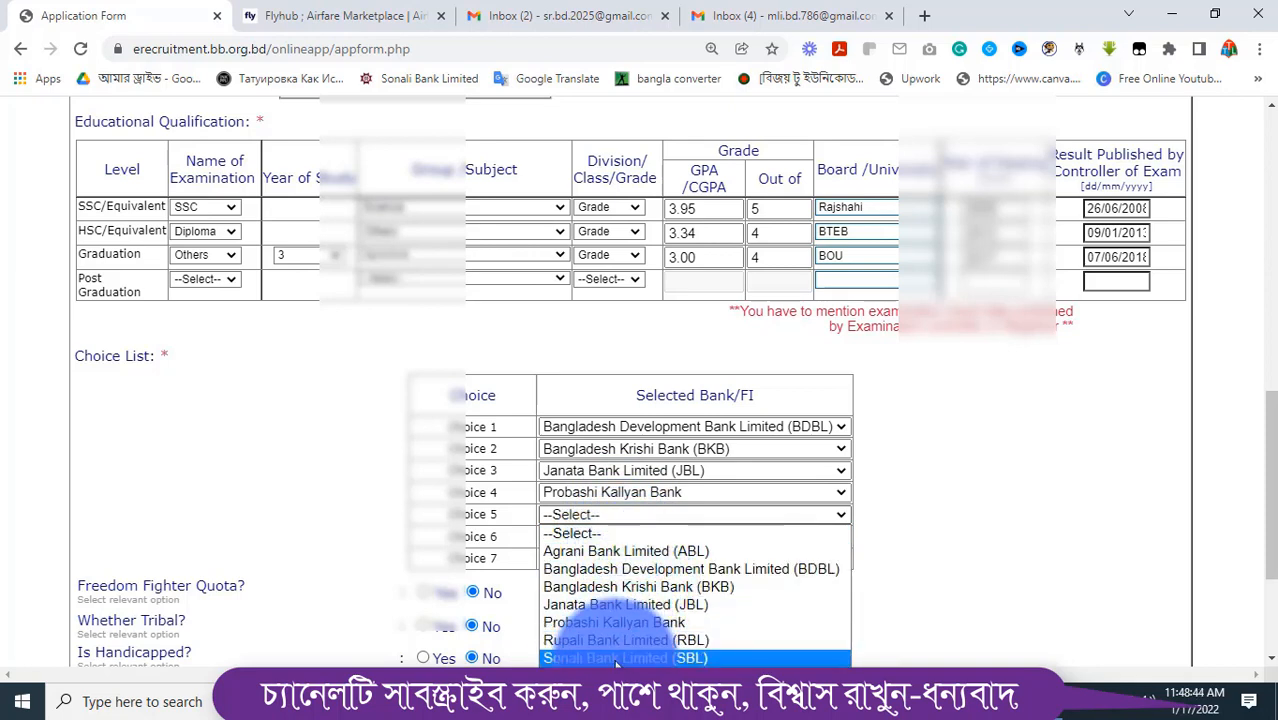
{"action": "left_click", "coordinate": [617, 658]}
{"action": "left_click", "coordinate": [642, 536]}
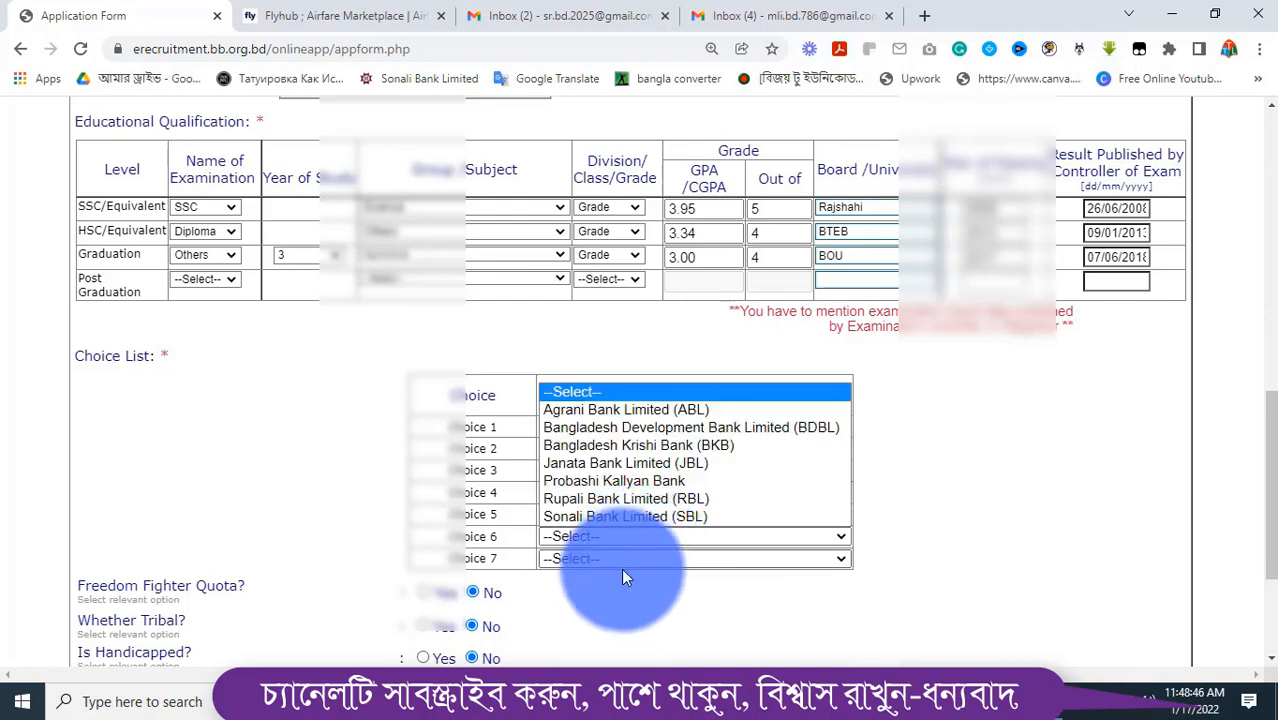
{"action": "left_click", "coordinate": [599, 497]}
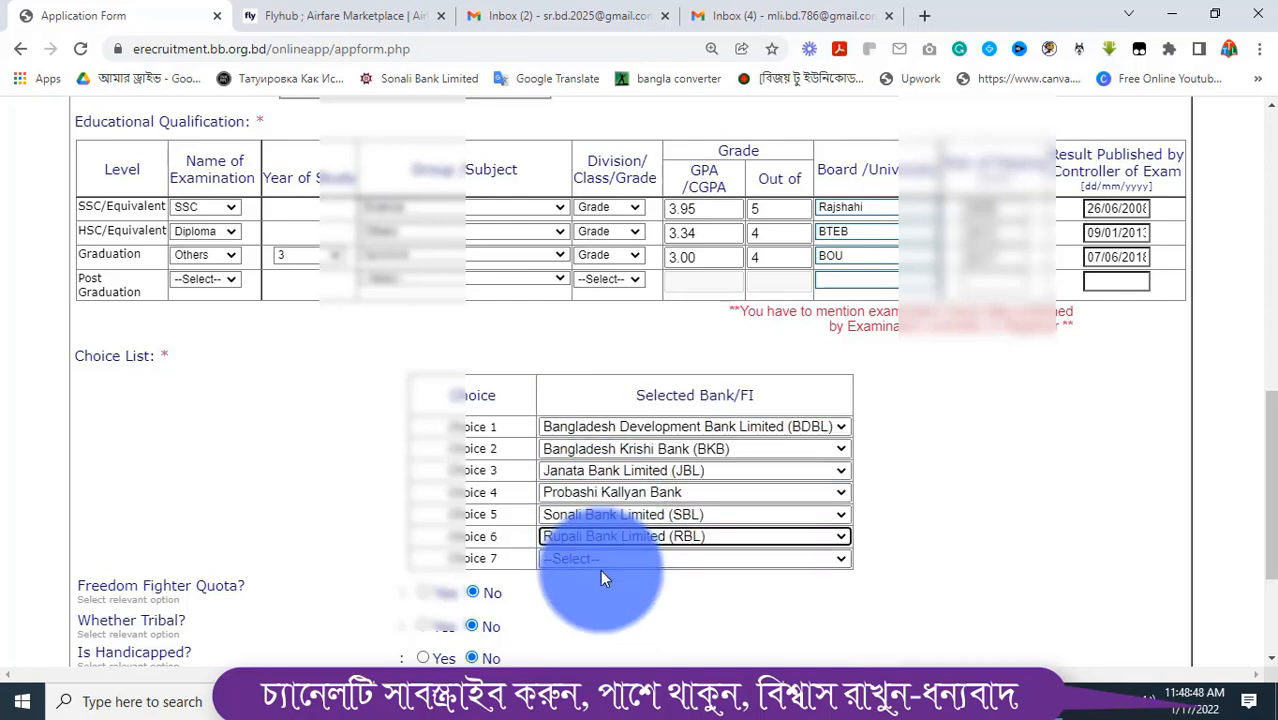
{"action": "left_click", "coordinate": [604, 558]}
{"action": "left_click", "coordinate": [600, 428]}
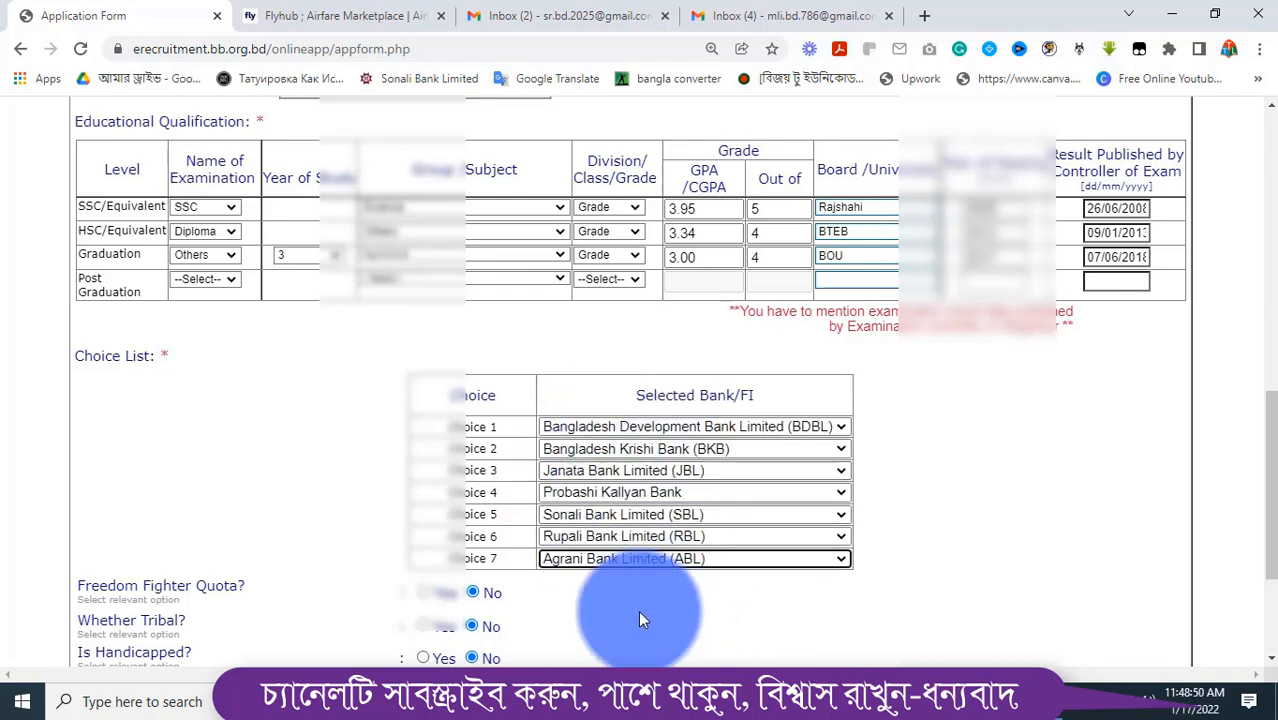
{"action": "left_click", "coordinate": [608, 598]}
{"action": "scroll", "coordinate": [612, 596], "scroll_direction": "down", "scroll_amount": 2}
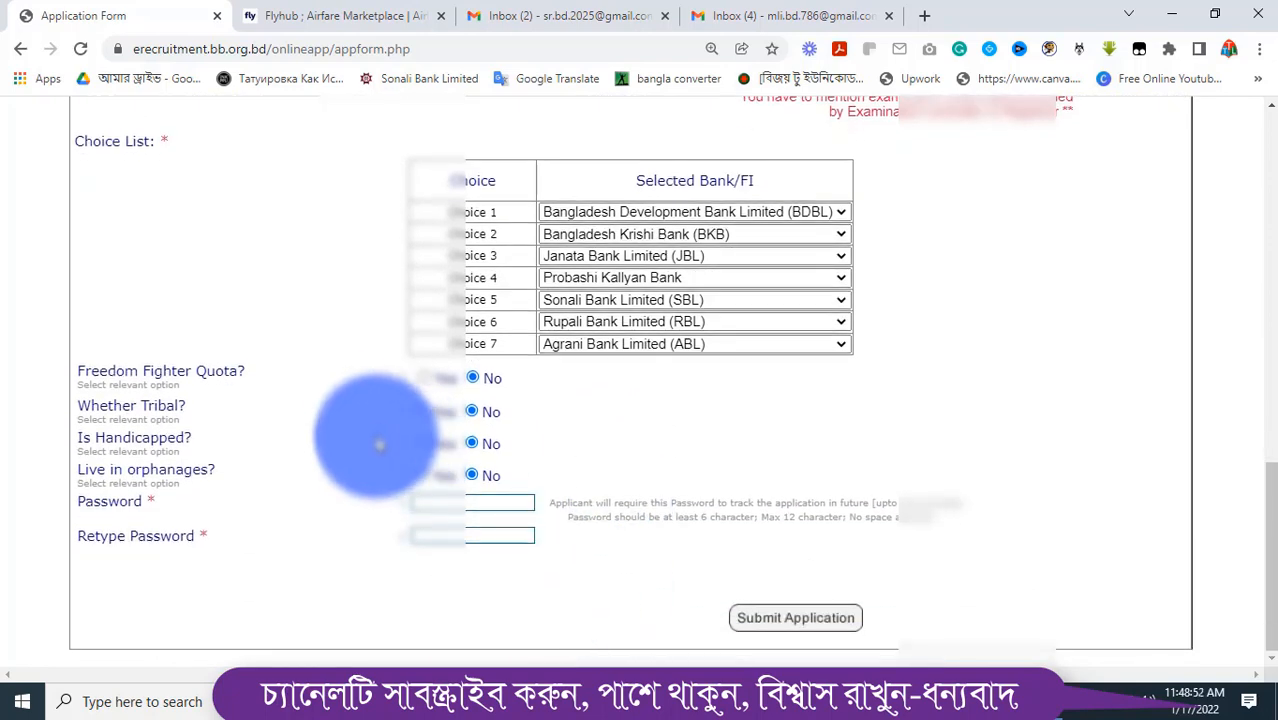
Enter the application password, retype it to confirm, and dismiss the saved-password suggestion
{"action": "left_click", "coordinate": [440, 502]}
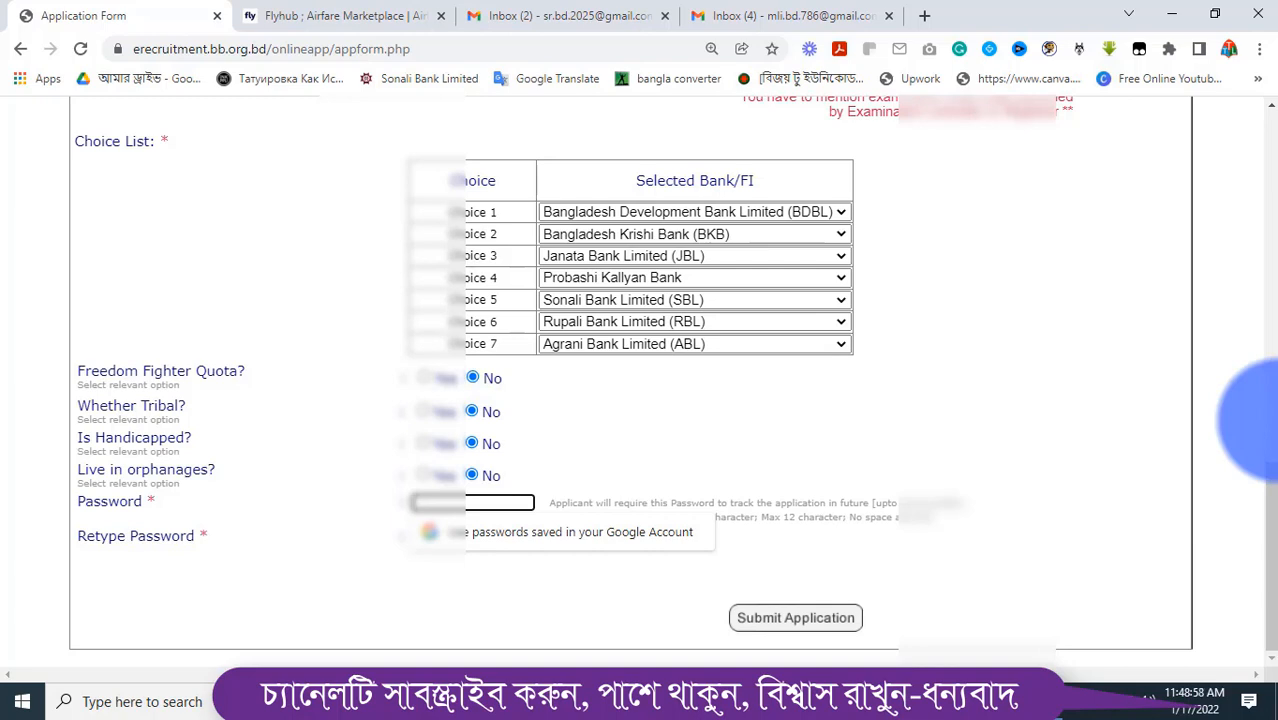
{"action": "key", "text": "Tab"}
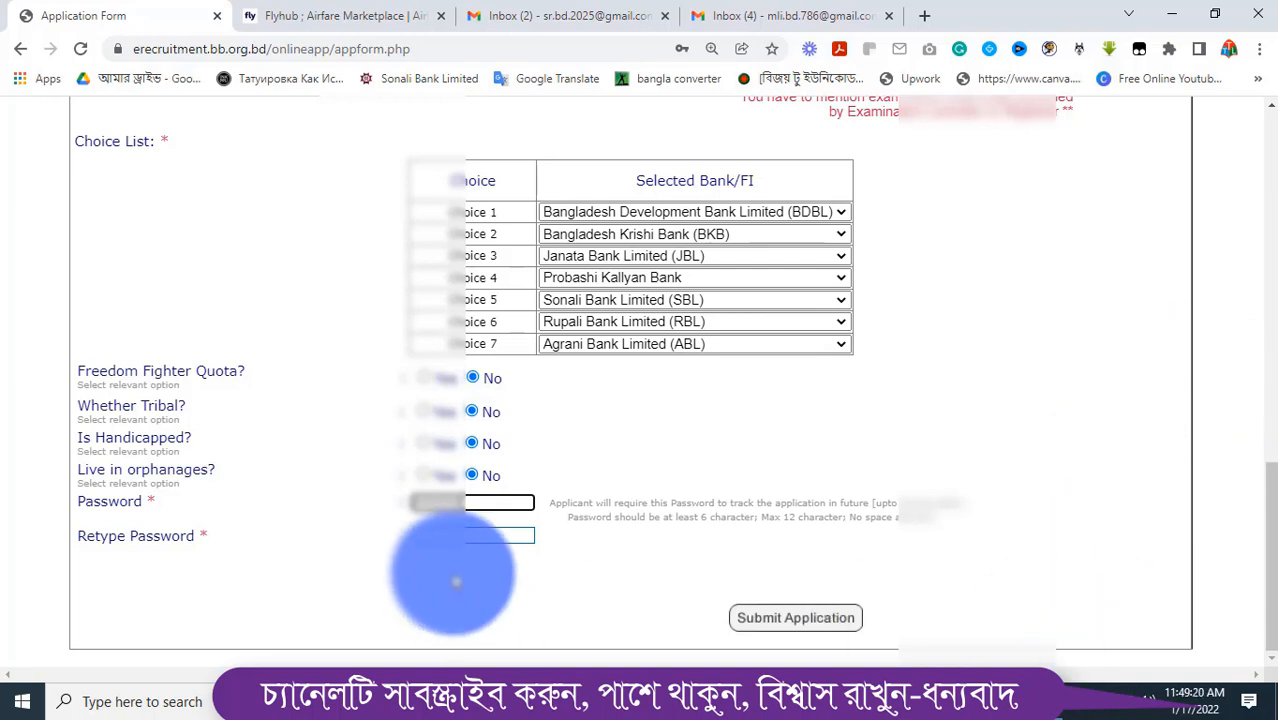
{"action": "left_click", "coordinate": [445, 536]}
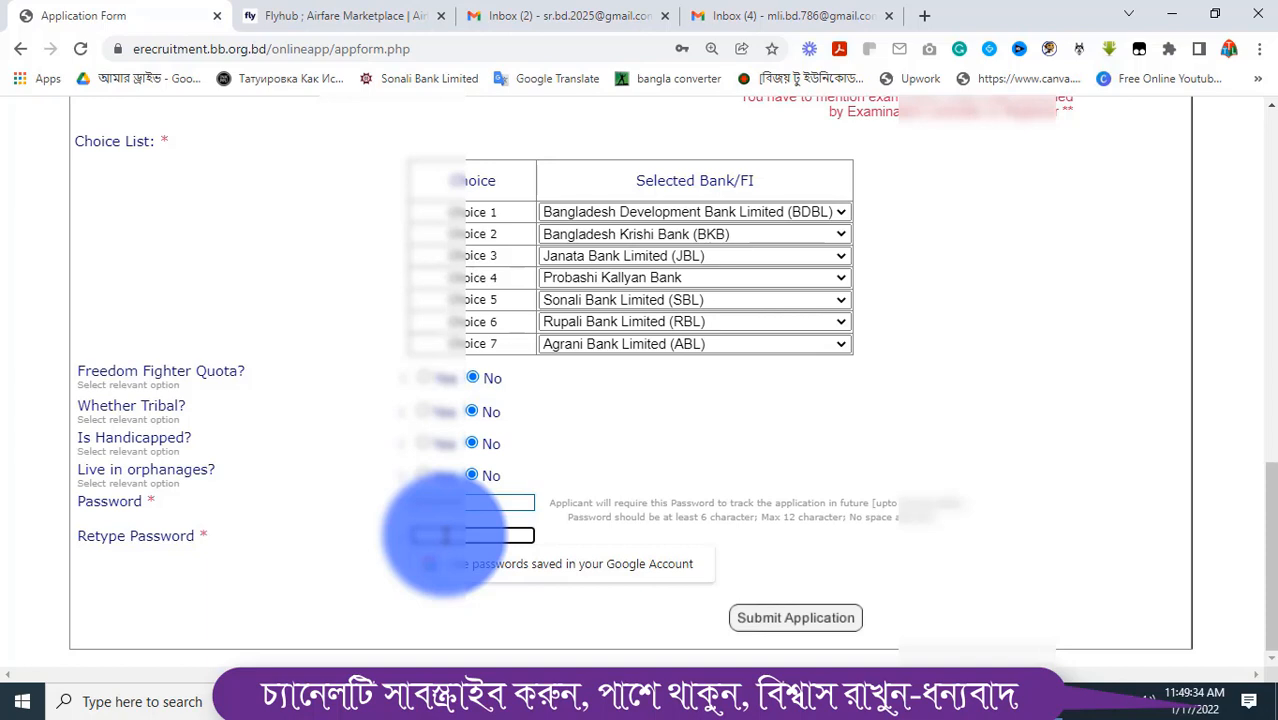
{"action": "left_click", "coordinate": [445, 536]}
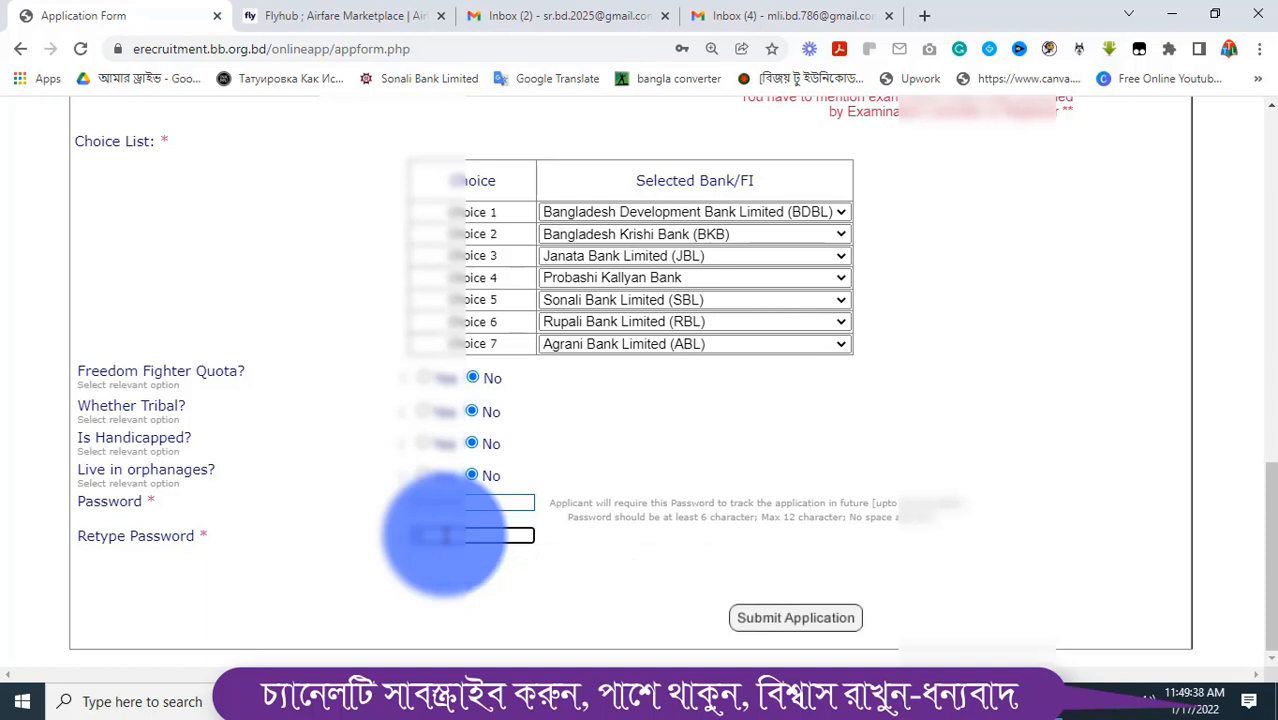
{"action": "left_click", "coordinate": [445, 536]}
{"action": "left_click", "coordinate": [445, 536]}
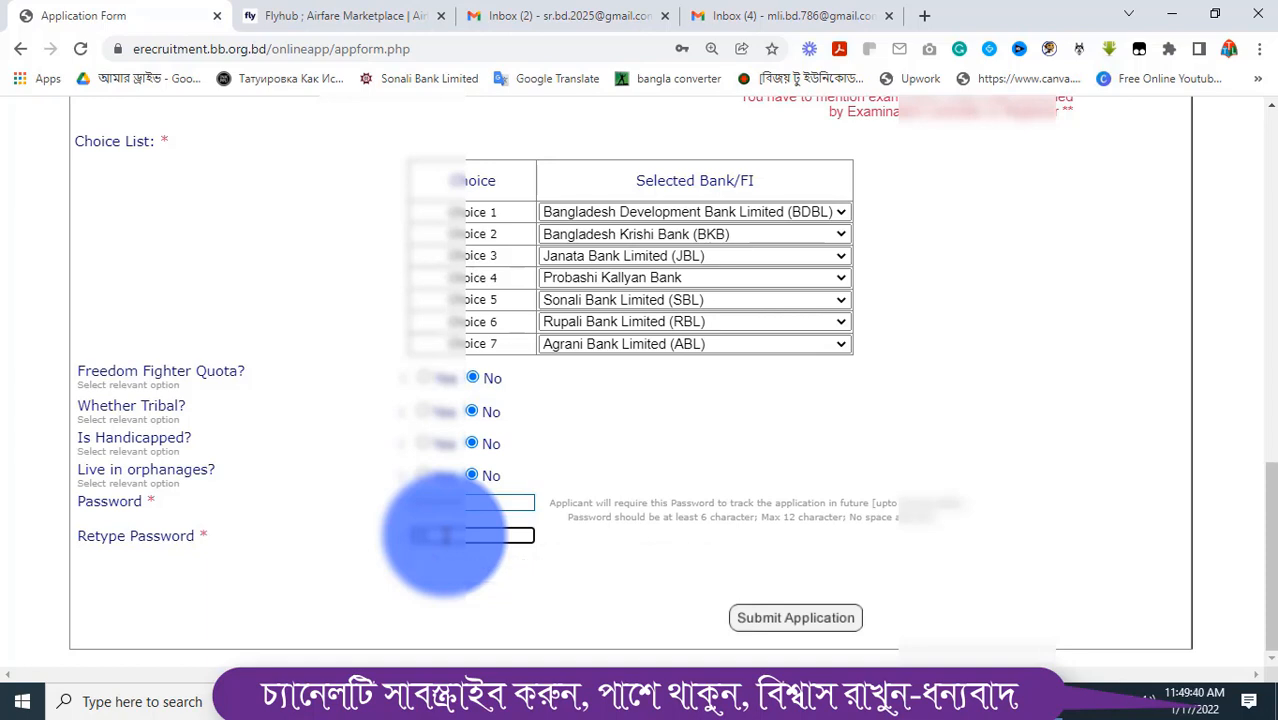